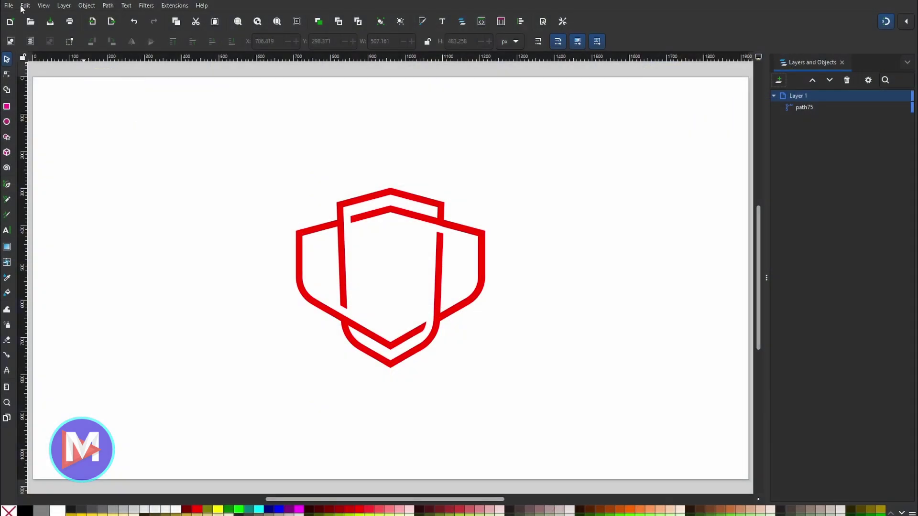
# - Create a new 1920 × 1080 px document from the Desktop 1080p screen template
pyautogui.click(9, 6)
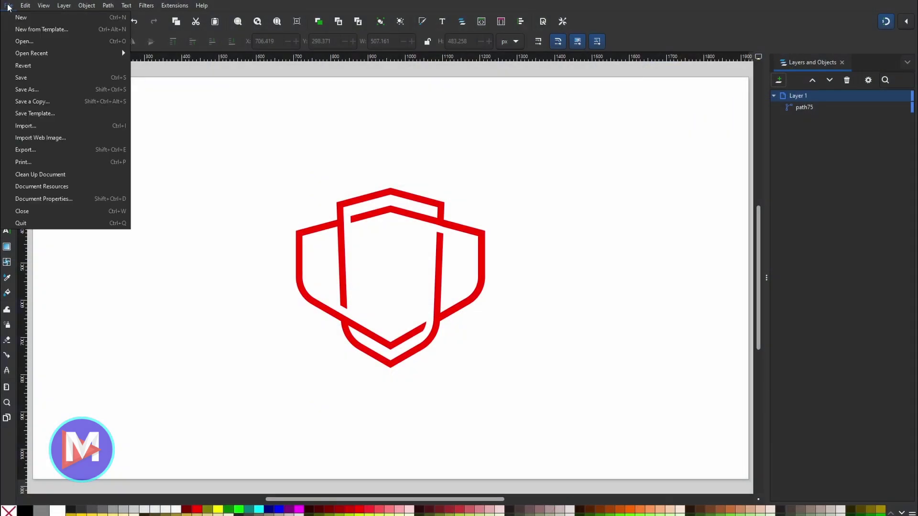
pyautogui.click(17, 29)
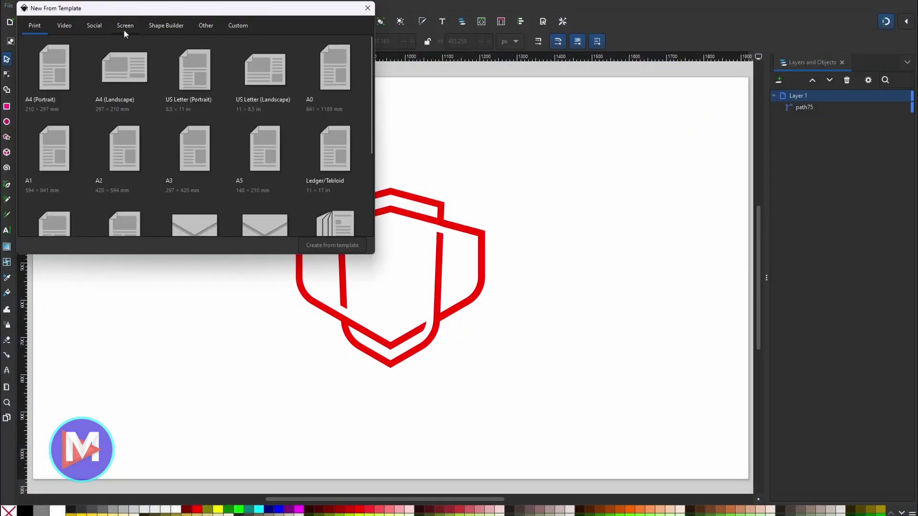
pyautogui.click(124, 30)
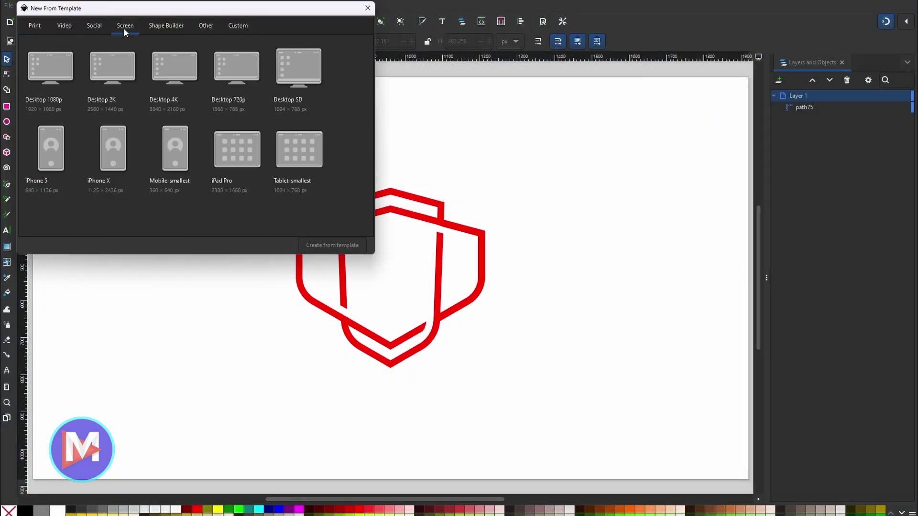
pyautogui.click(53, 77)
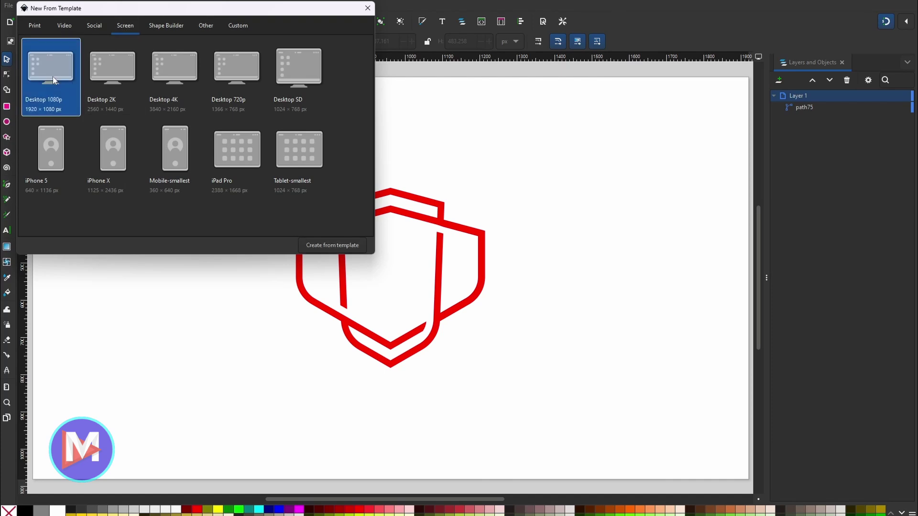
pyautogui.doubleClick(52, 77)
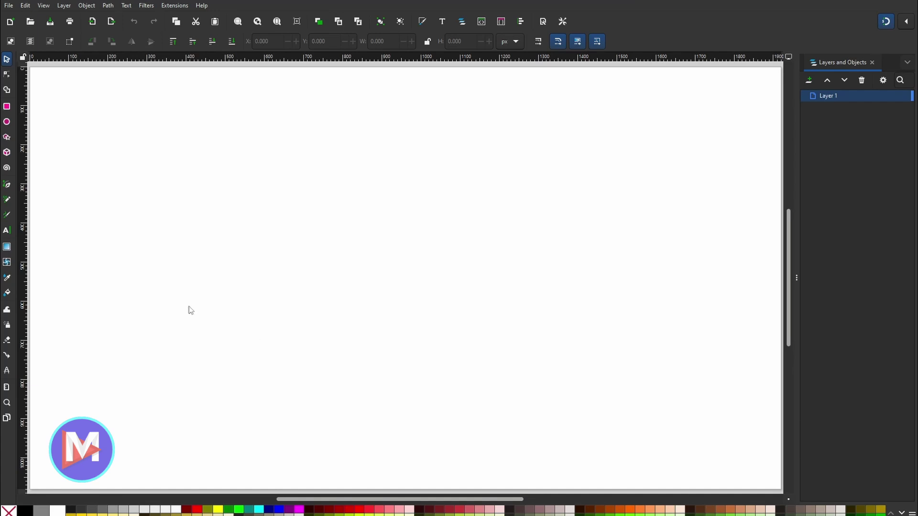
# - Add a vertical guide and position it at X 960, Y 540, the page centre
pyautogui.moveTo(25, 233); pyautogui.dragTo(371, 235)
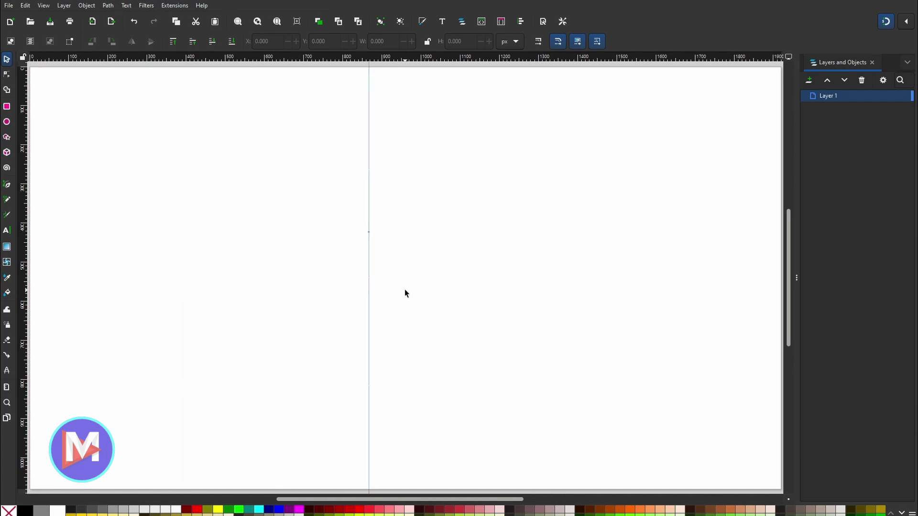
pyautogui.doubleClick(368, 247)
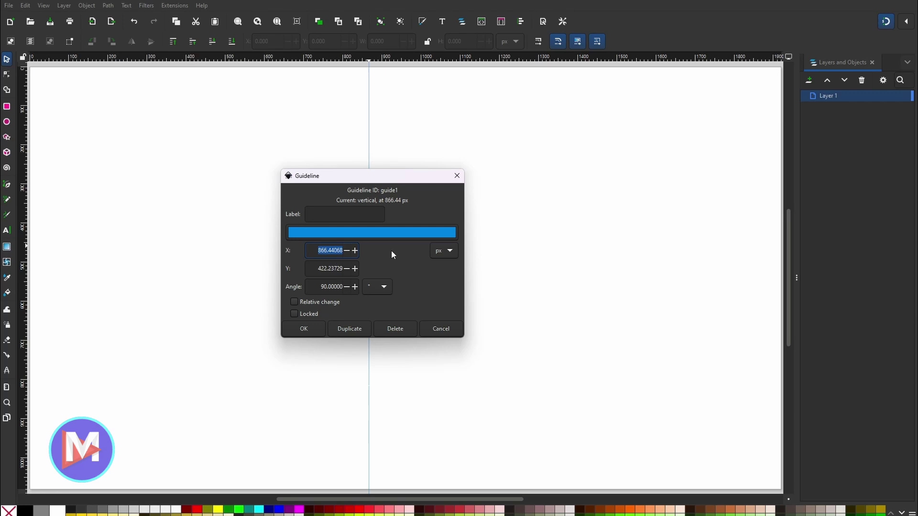
pyautogui.write('960')
pyautogui.press('Tab')
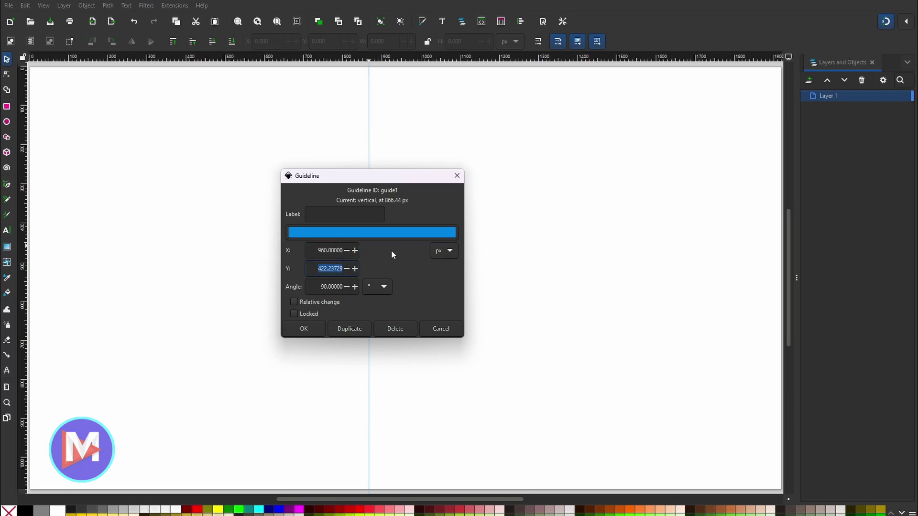
pyautogui.write('540')
pyautogui.click(304, 334)
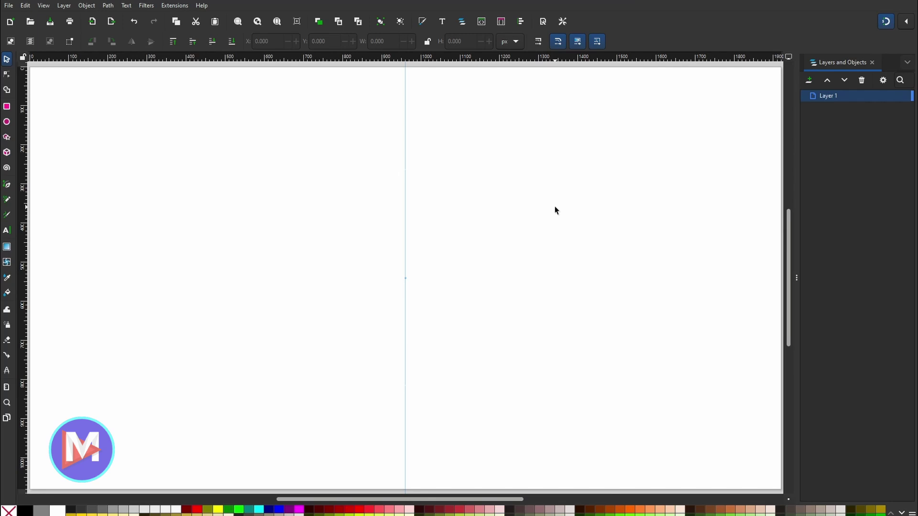
pyautogui.press('b')
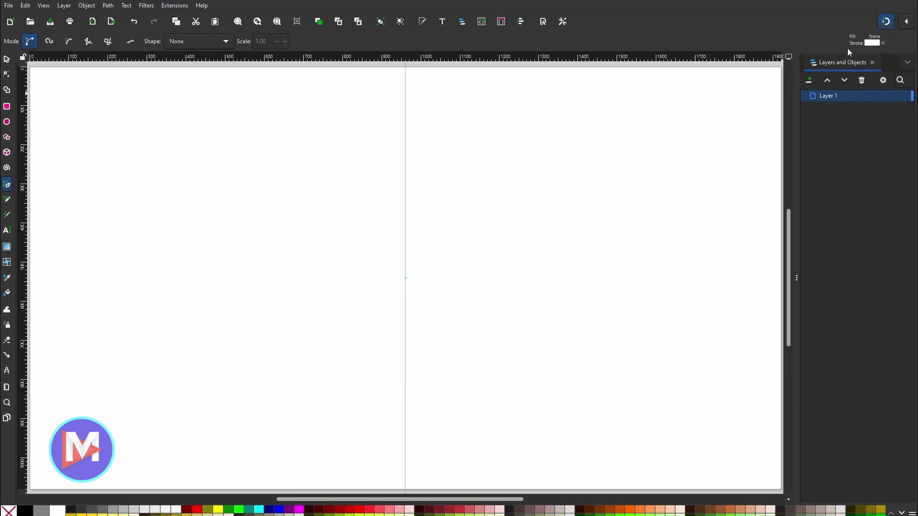
# - Draw a closed four-point outline with its top and bottom nodes on the centre guide
pyautogui.click(405, 135)
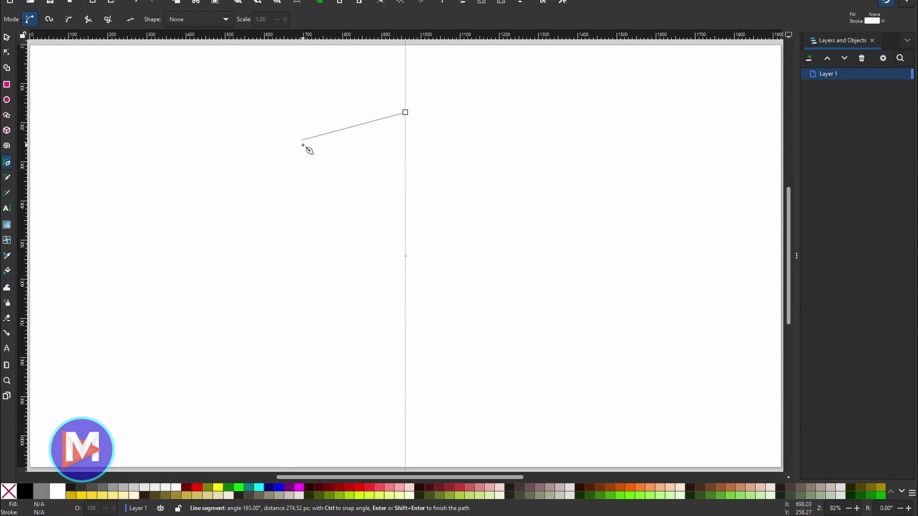
pyautogui.click(303, 141)
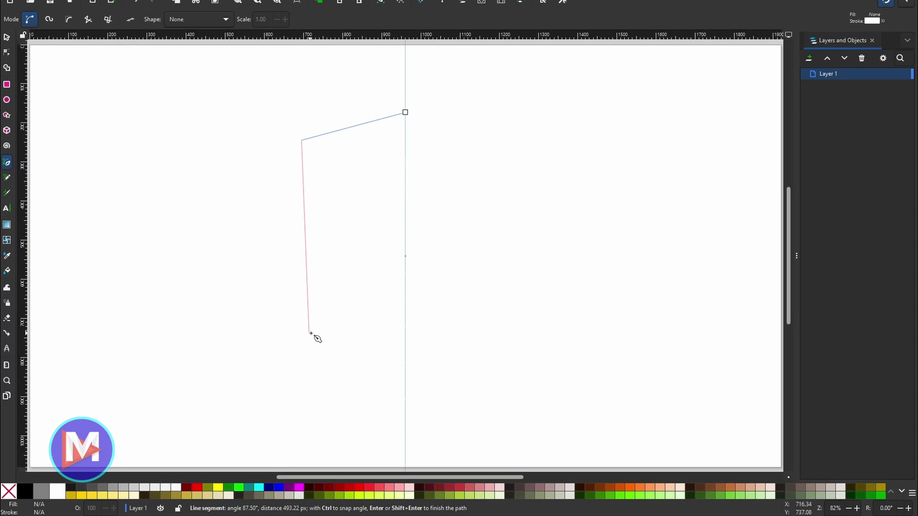
pyautogui.click(312, 334)
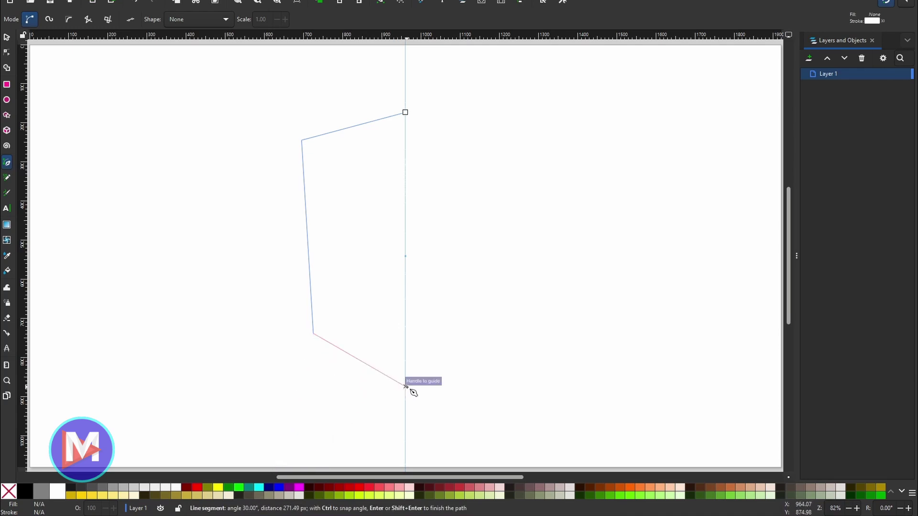
pyautogui.click(405, 387)
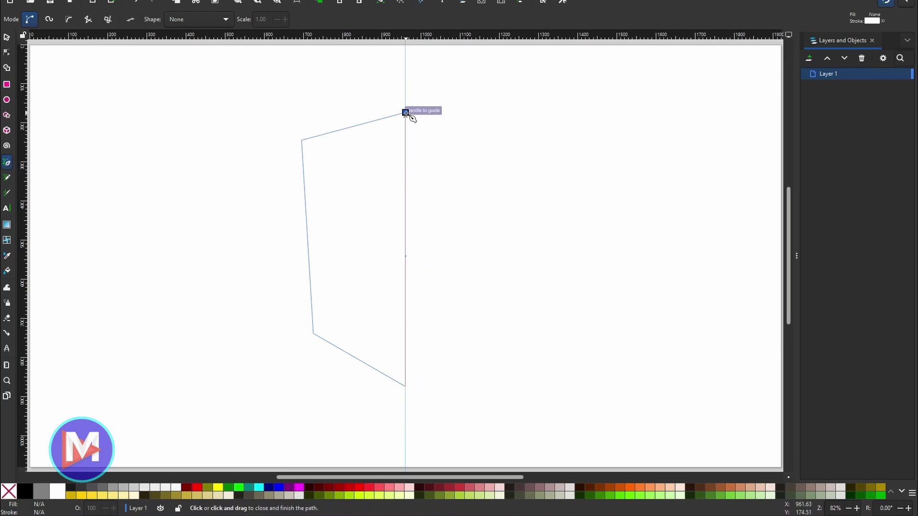
pyautogui.click(406, 113)
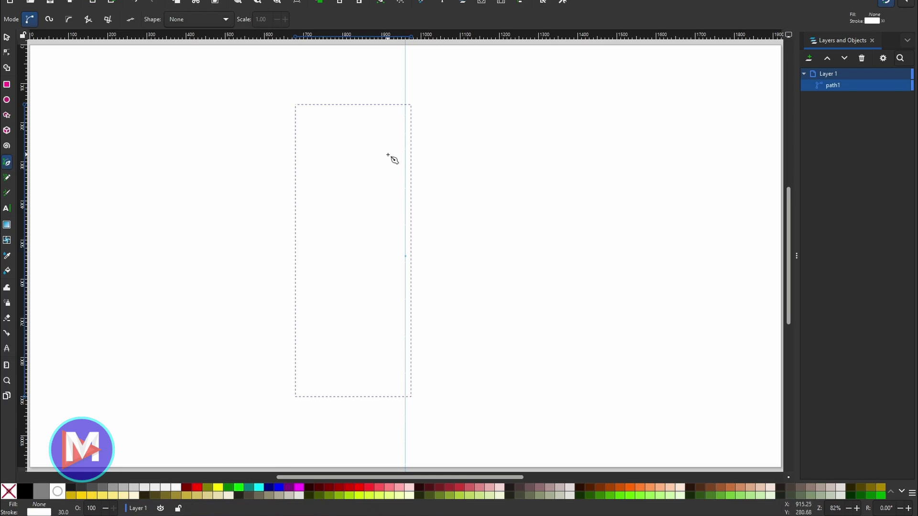
# - Set the outline's stroke to red and add the Corners path effect to it
pyautogui.keyDown('shift'); pyautogui.click(198, 488); pyautogui.keyUp('shift')
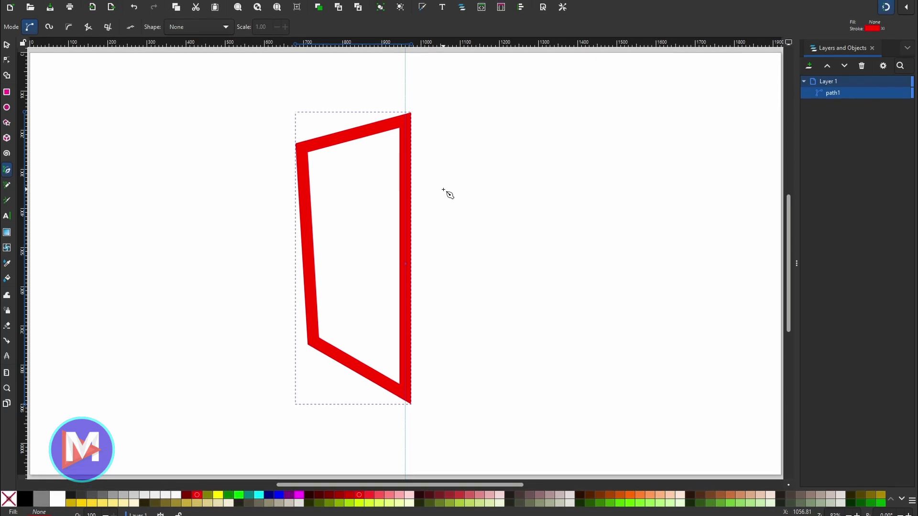
pyautogui.click(108, 5)
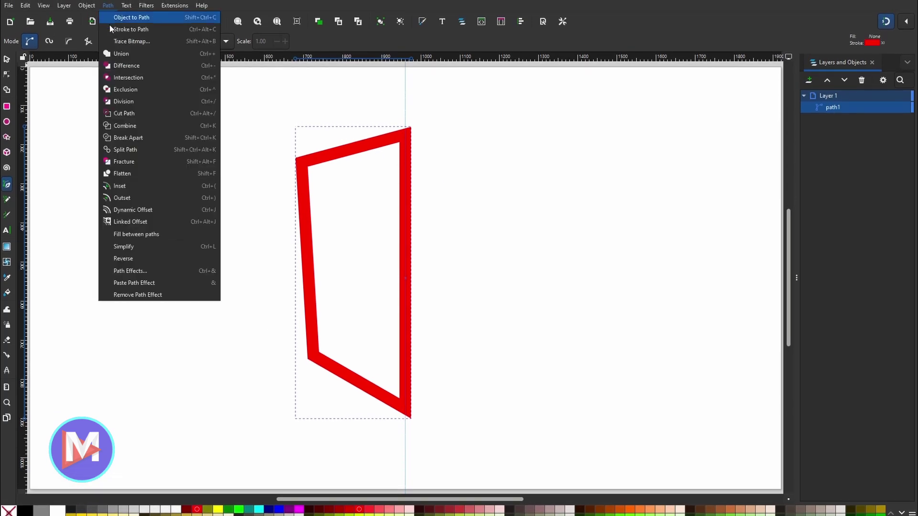
pyautogui.click(154, 268)
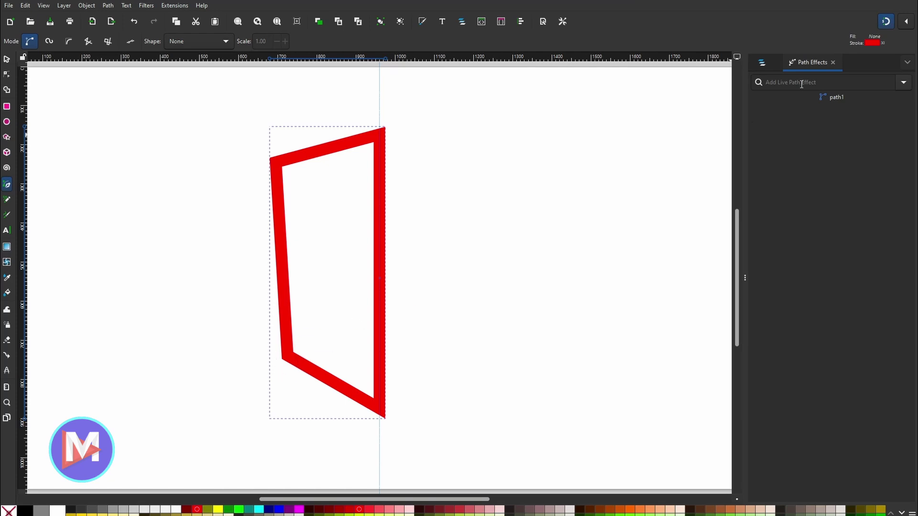
pyautogui.click(808, 84)
pyautogui.write('corn')
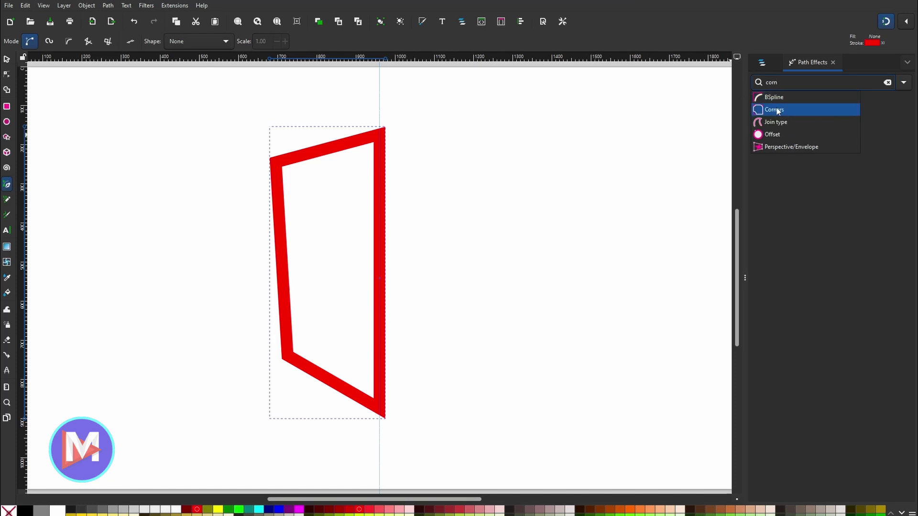
pyautogui.click(775, 109)
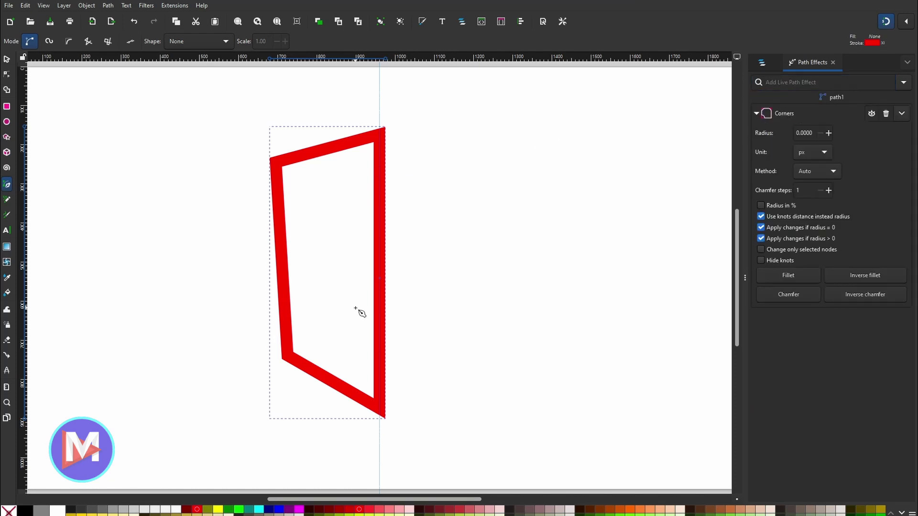
# - Round the bottom-left corner with the Corners knot and flatten the effect into the path
pyautogui.press('n')
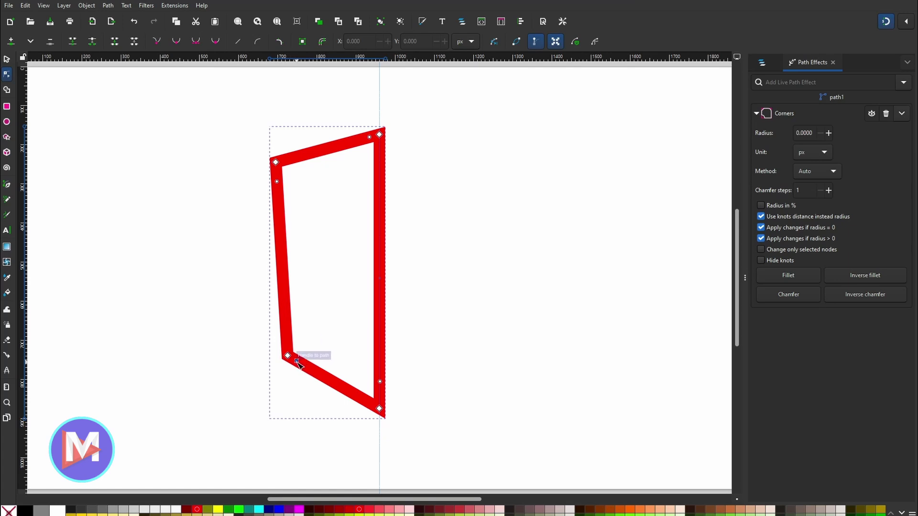
pyautogui.moveTo(297, 362); pyautogui.dragTo(305, 371)
pyautogui.moveTo(306, 371); pyautogui.dragTo(308, 372)
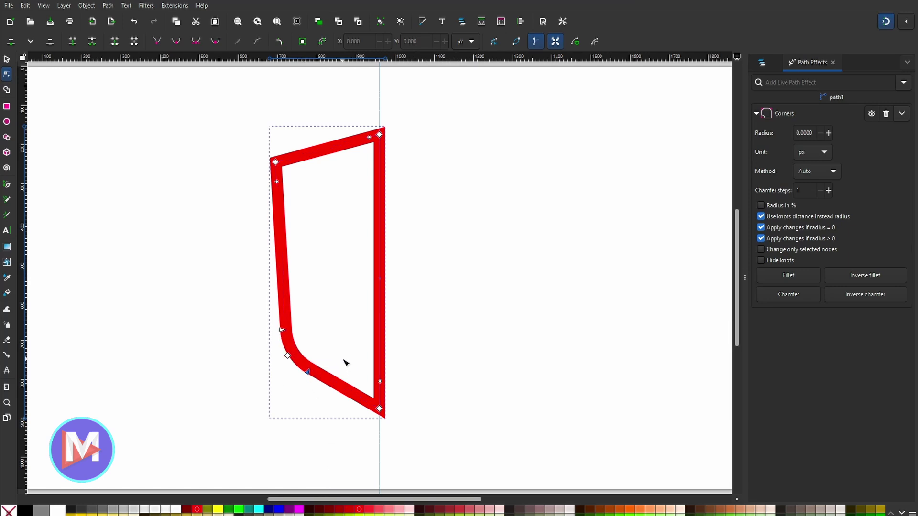
pyautogui.click(902, 114)
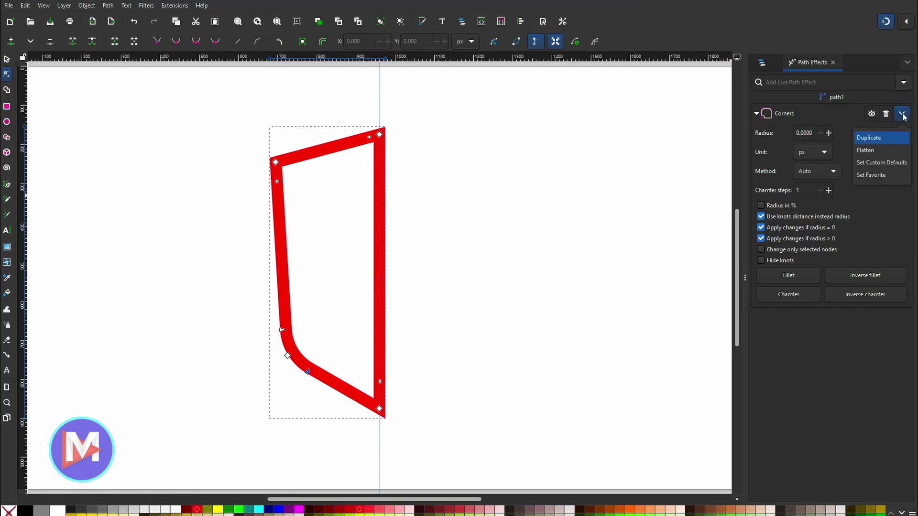
pyautogui.click(879, 152)
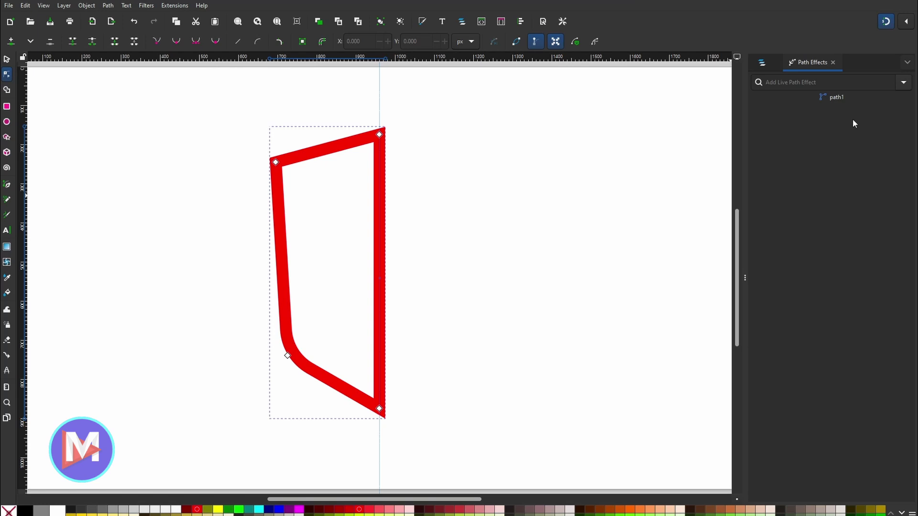
pyautogui.press('b')
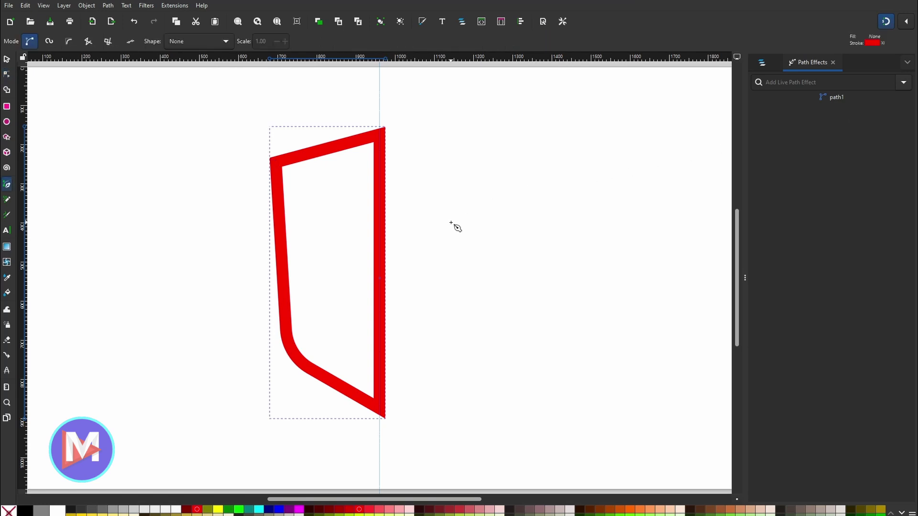
# - Draw a second closed outline from the first shape's right edge out left, replacing one stray node
pyautogui.click(379, 167)
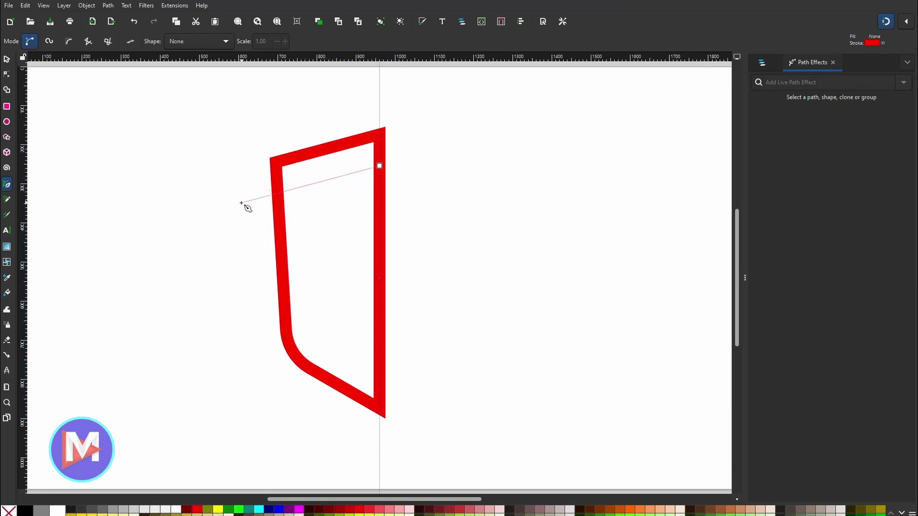
pyautogui.click(199, 215)
pyautogui.click(213, 312)
pyautogui.press('BackSpace')
pyautogui.click(209, 281)
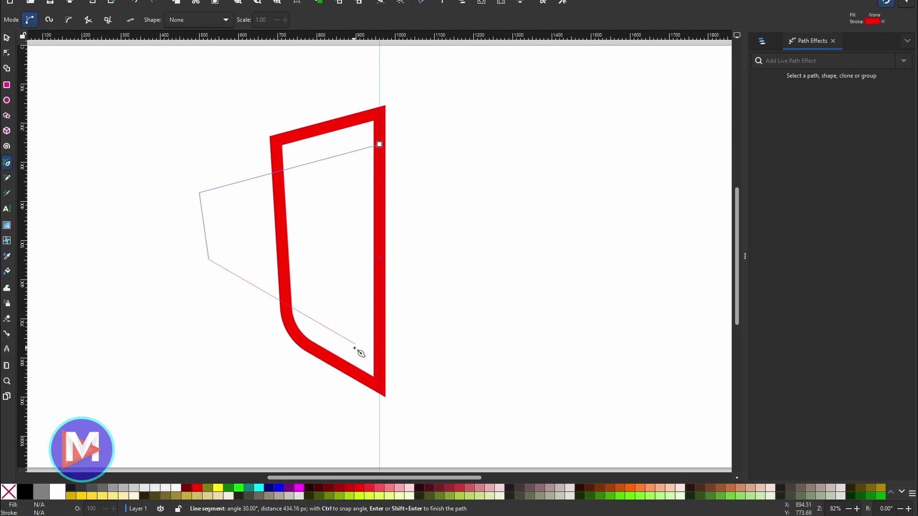
pyautogui.click(382, 362)
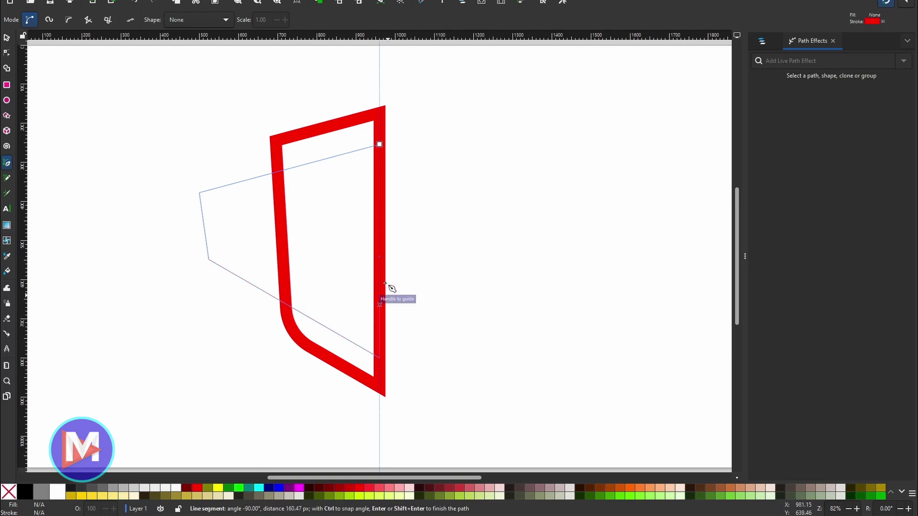
pyautogui.click(380, 145)
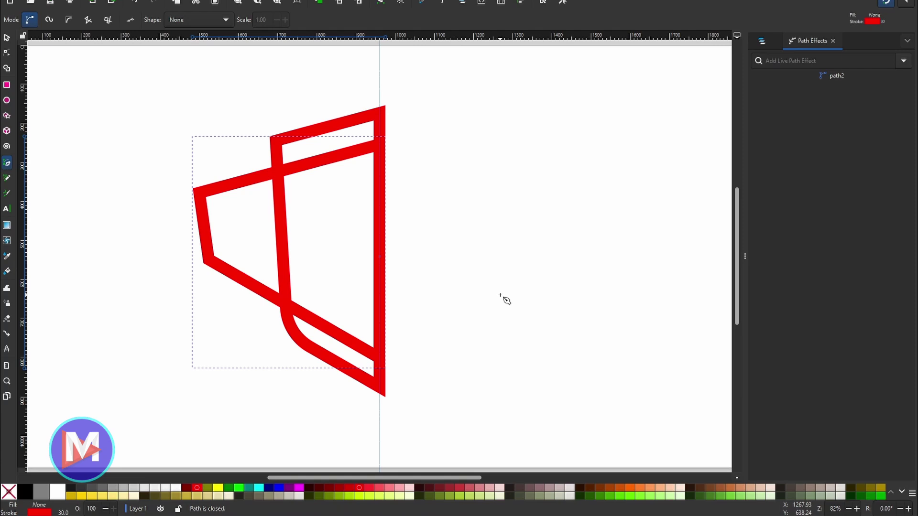
# - Round path2's lower-left corner with the Corners effect and flatten it into the path
pyautogui.click(797, 61)
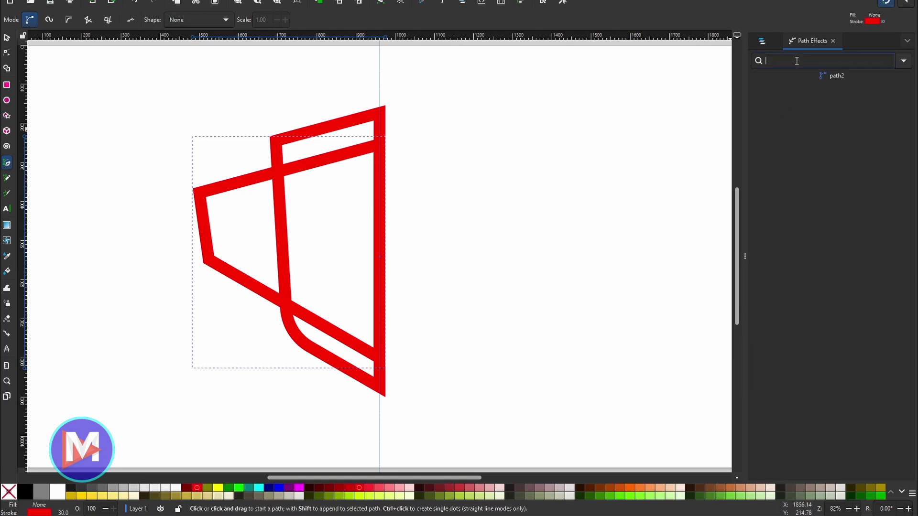
pyautogui.write('corn')
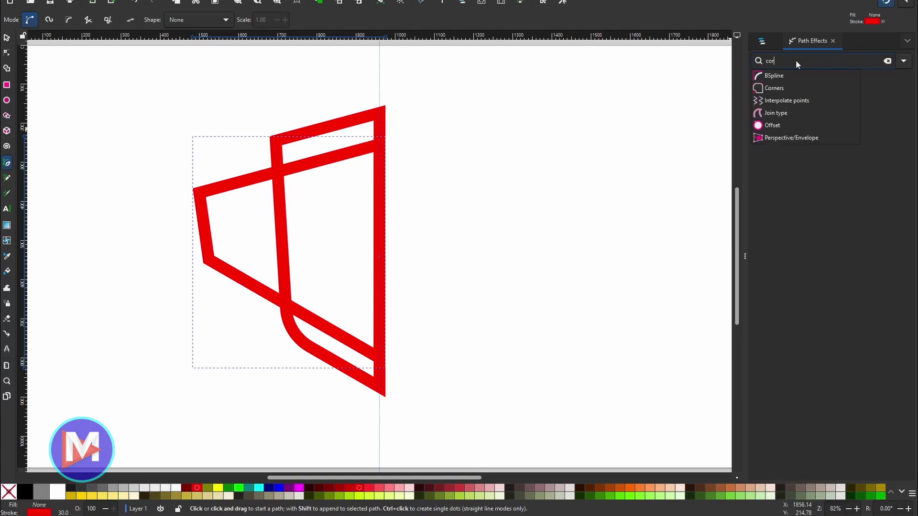
pyautogui.click(783, 87)
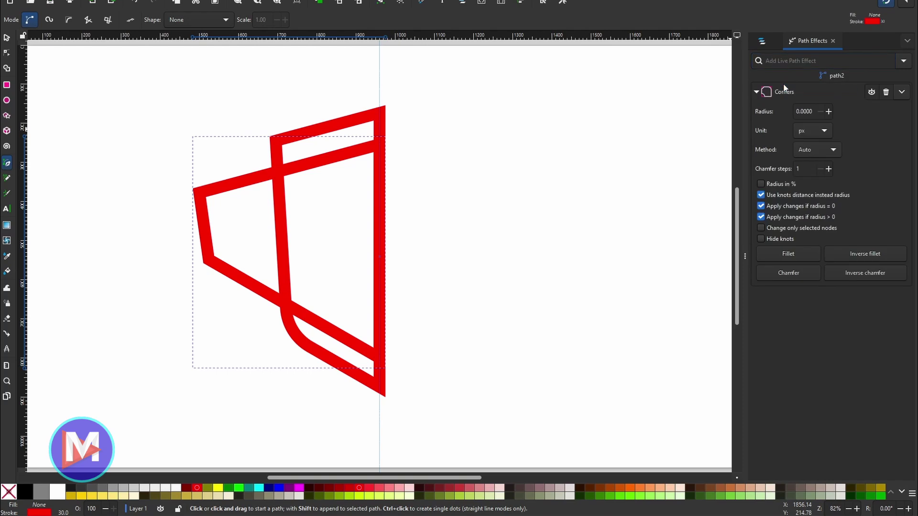
pyautogui.press('n')
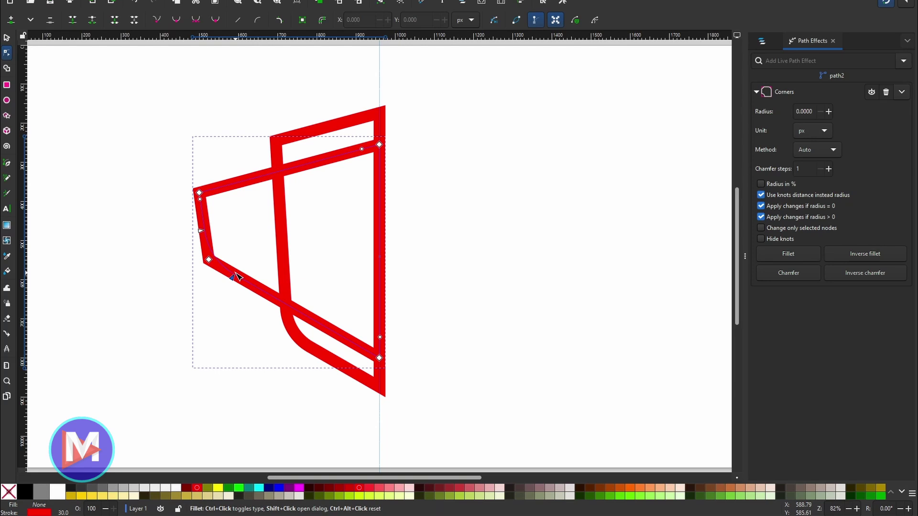
pyautogui.moveTo(236, 277); pyautogui.dragTo(310, 331)
pyautogui.moveTo(234, 283); pyautogui.dragTo(230, 279)
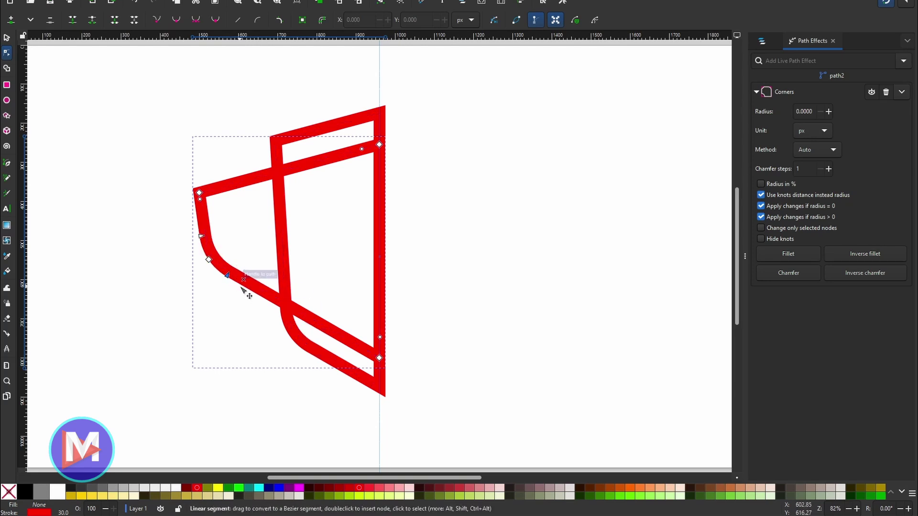
pyautogui.click(903, 93)
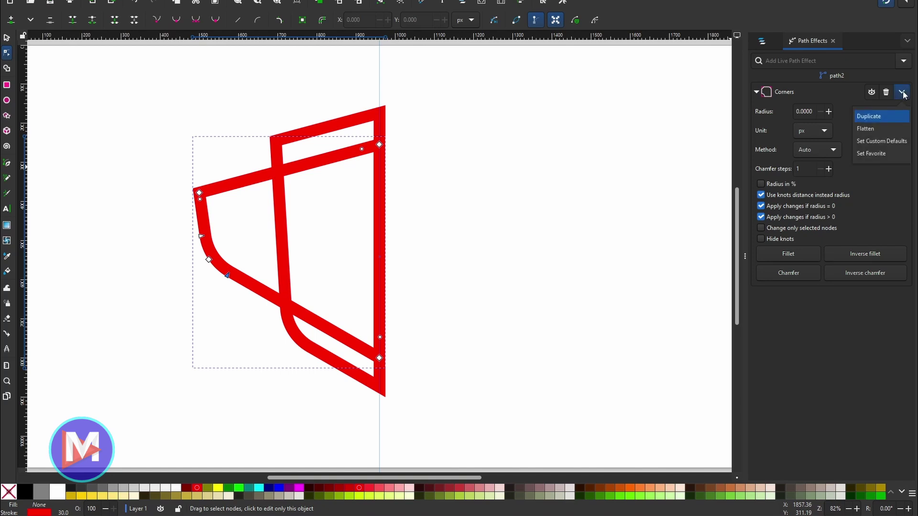
pyautogui.click(870, 126)
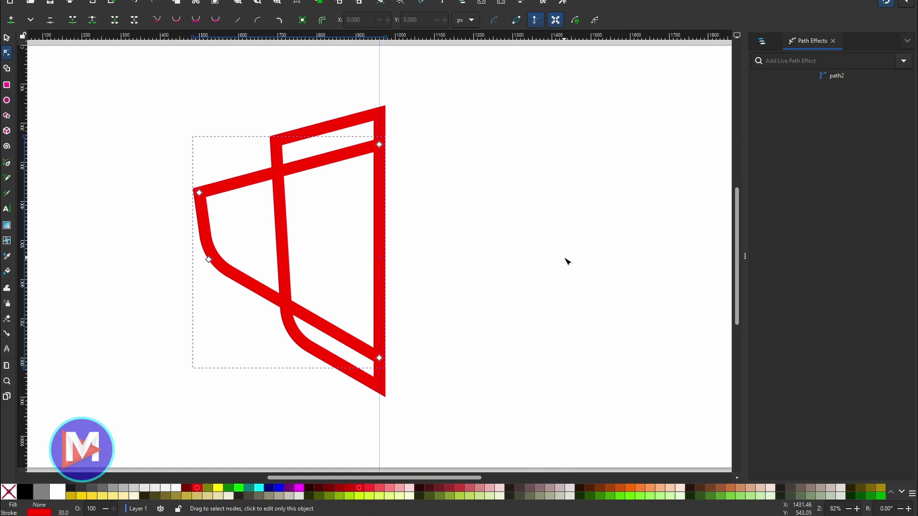
pyautogui.press('s')
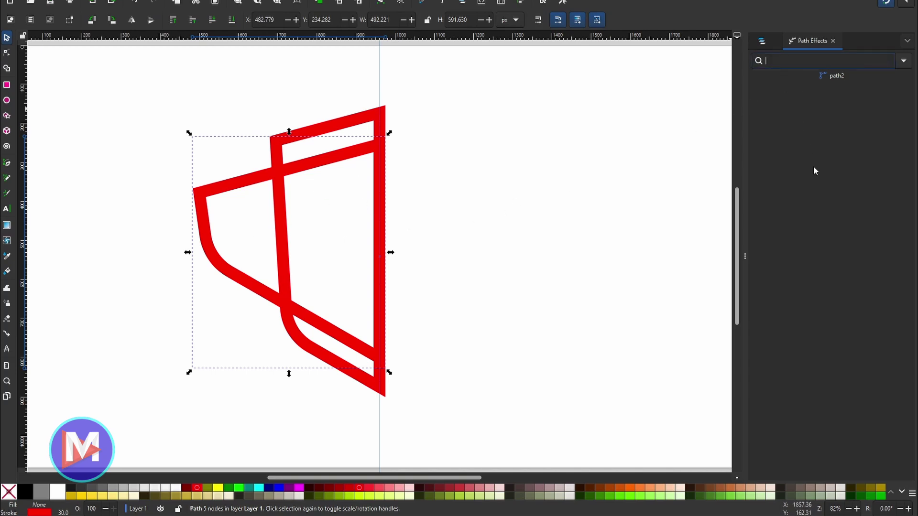
# - Apply the Mirror symmetry effect to the wing path with Fuse paths enabled
pyautogui.write('mirr')
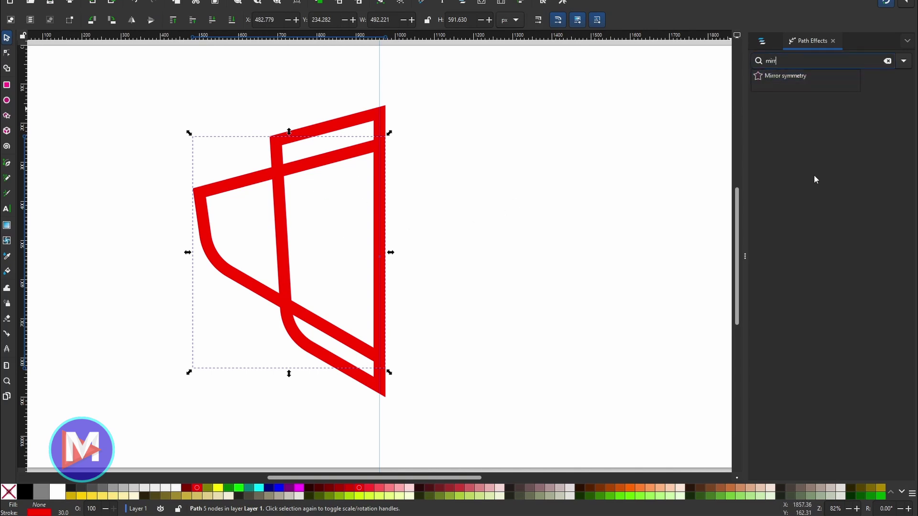
pyautogui.click(791, 77)
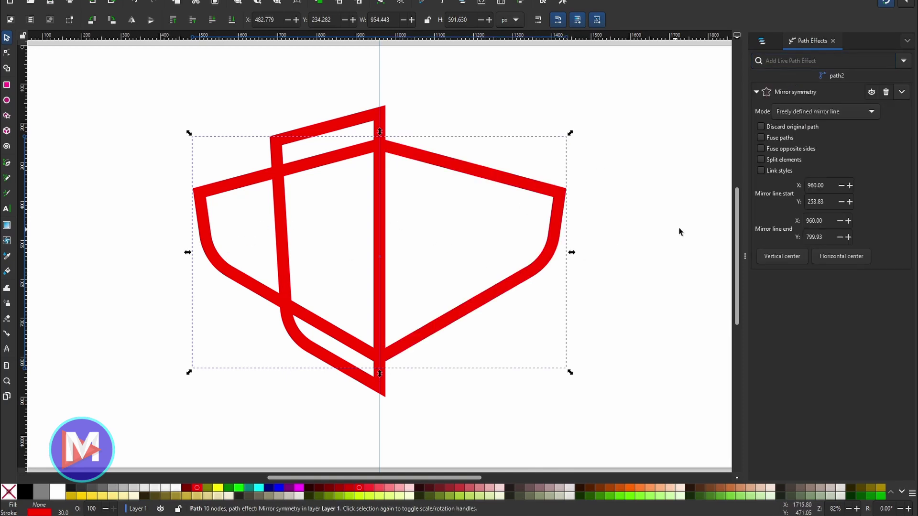
pyautogui.click(761, 138)
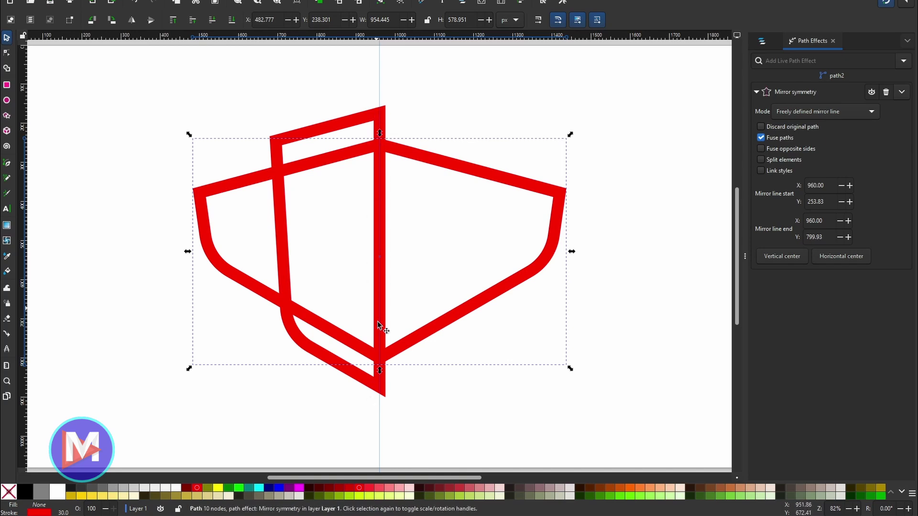
# - Flatten the wings' mirror, then mirror the tilted shield piece across X 960 with Fuse paths on
pyautogui.click(903, 93)
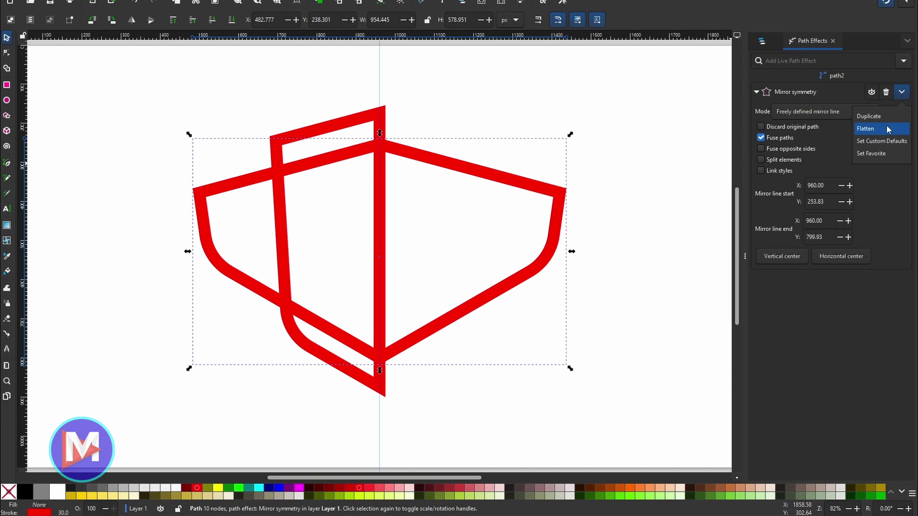
pyautogui.click(888, 132)
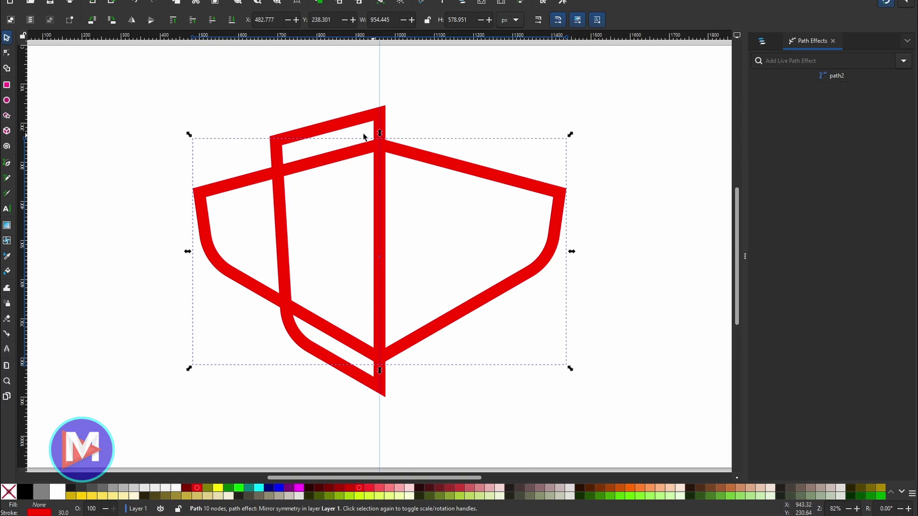
pyautogui.click(345, 122)
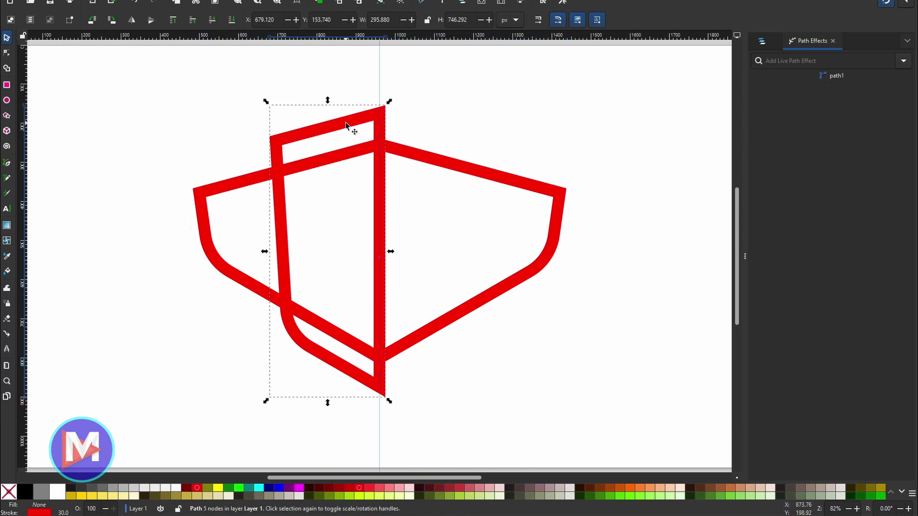
pyautogui.click(783, 62)
pyautogui.write('mirr')
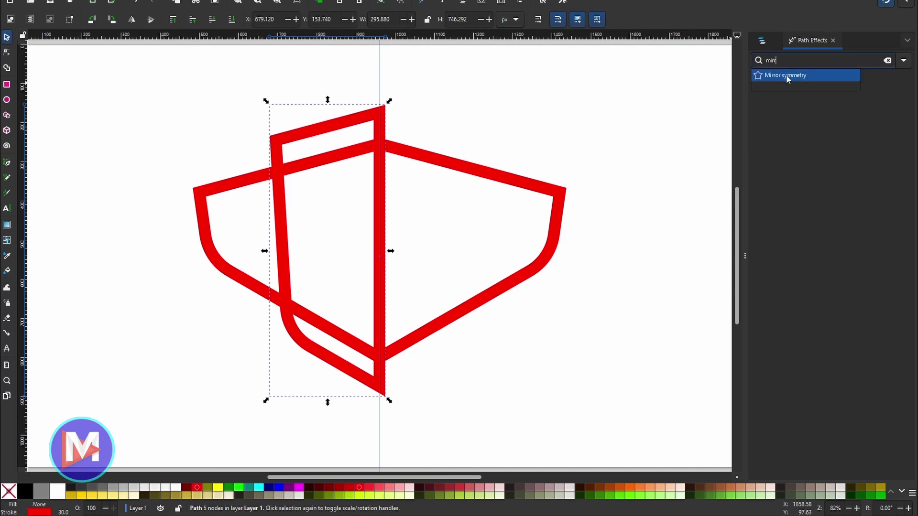
pyautogui.click(786, 75)
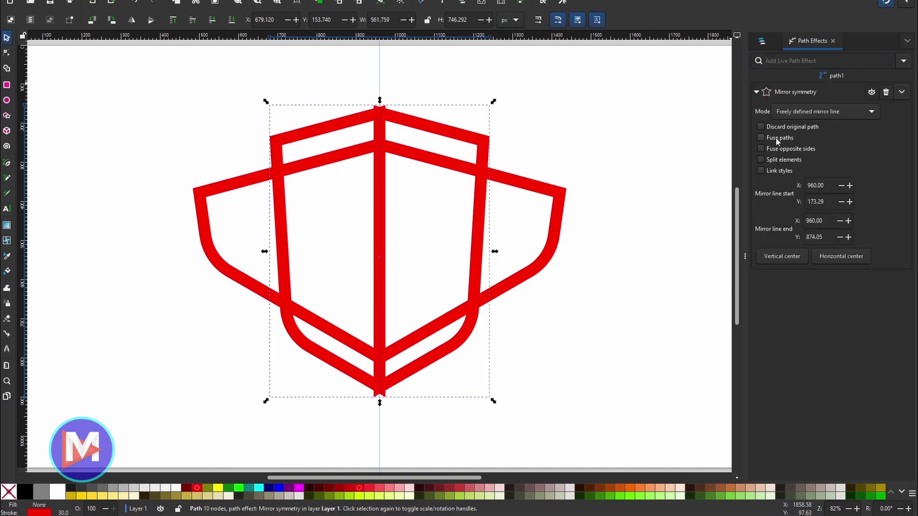
pyautogui.click(762, 139)
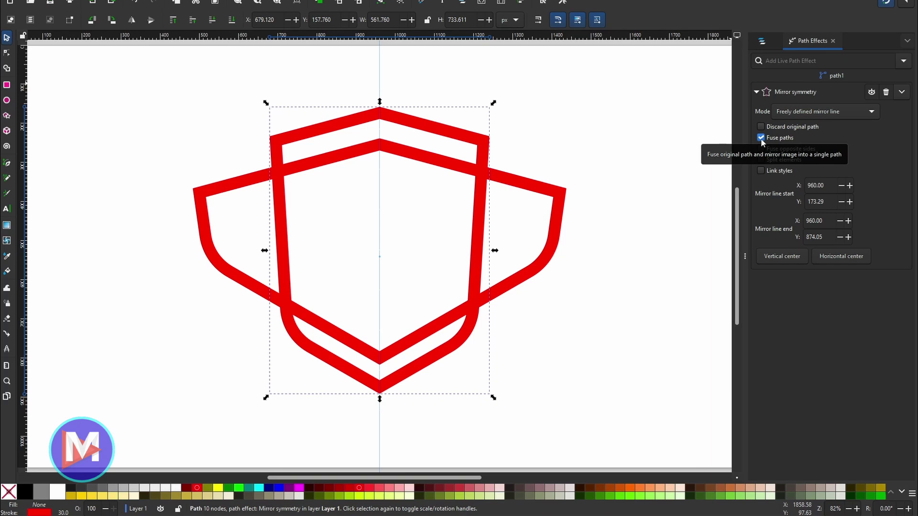
pyautogui.click(906, 95)
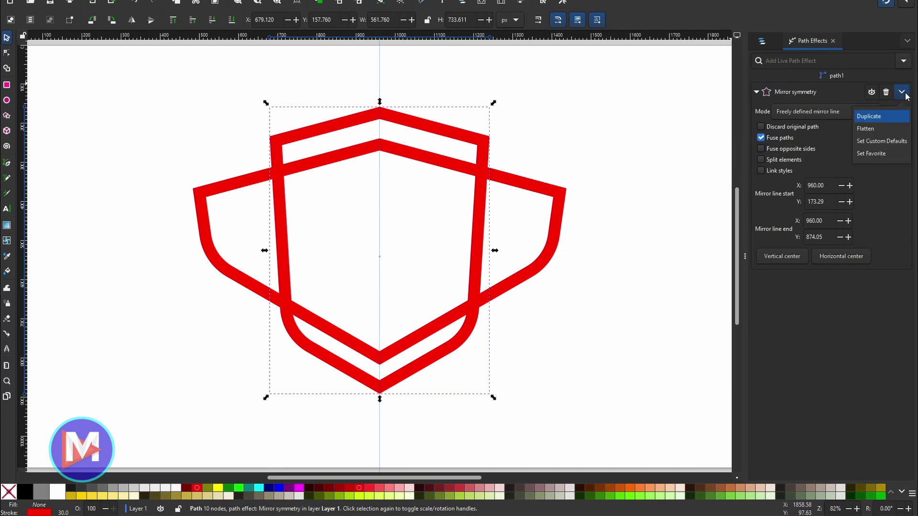
# - Flatten the shield's mirror, fill it 90% gray and union it into one path
pyautogui.click(875, 129)
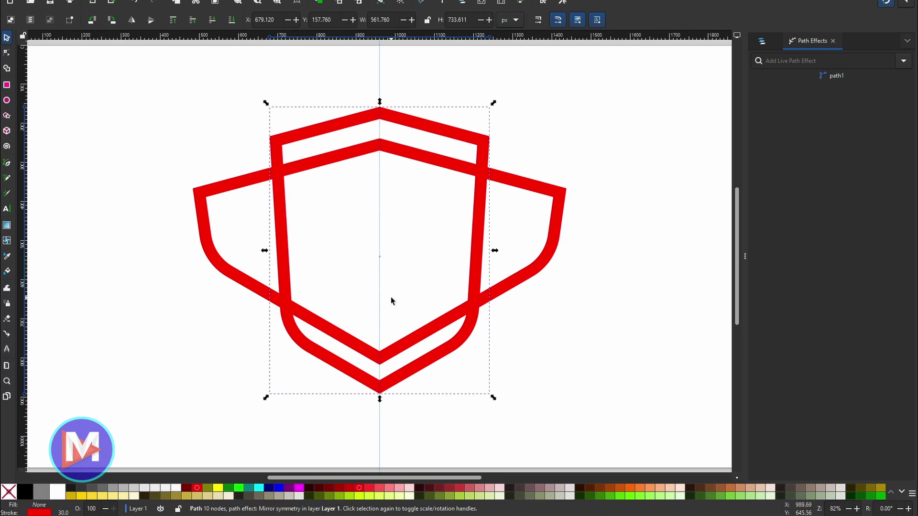
pyautogui.click(71, 493)
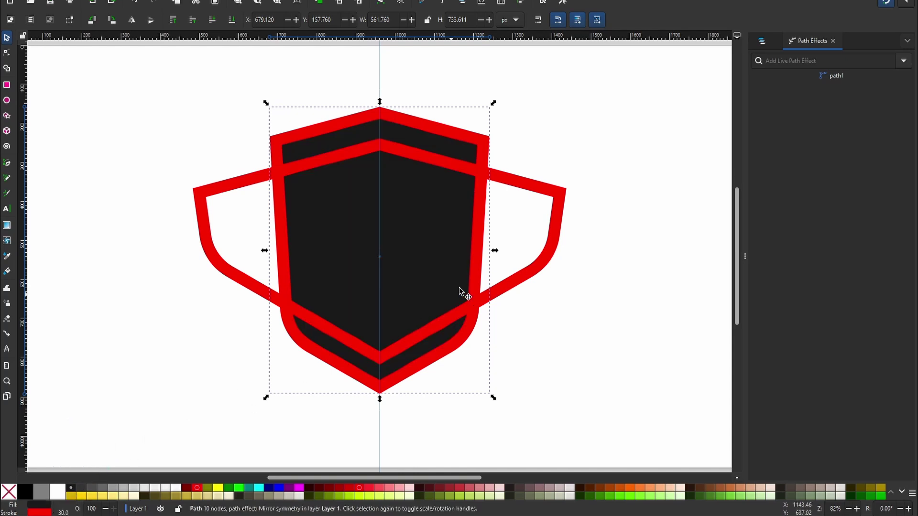
pyautogui.hotkey('ctrl', 'shift', 'c')
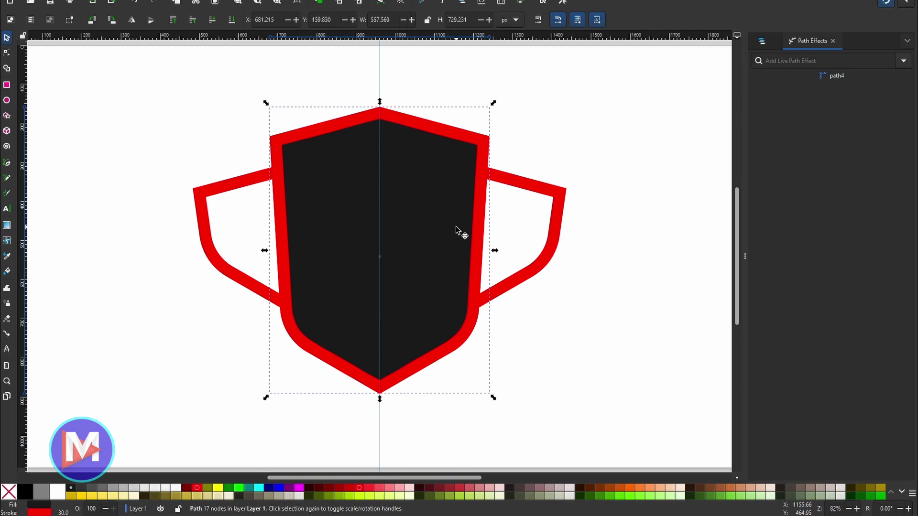
# - Inset the shield twice and outset it once so it sits inside a thick red border
pyautogui.hotkey('ctrl', '(')
pyautogui.hotkey('ctrl', '(')
pyautogui.hotkey('ctrl', '(')
pyautogui.hotkey('ctrl', '(')
pyautogui.hotkey('ctrl', '(')
pyautogui.hotkey('ctrl', '(')
pyautogui.hotkey('ctrl', '(')
pyautogui.hotkey('ctrl', '(')
pyautogui.hotkey('ctrl', '(')
pyautogui.hotkey('ctrl', '(')
pyautogui.hotkey('ctrl', '(')
pyautogui.hotkey('ctrl', '(')
pyautogui.hotkey('ctrl', '(')
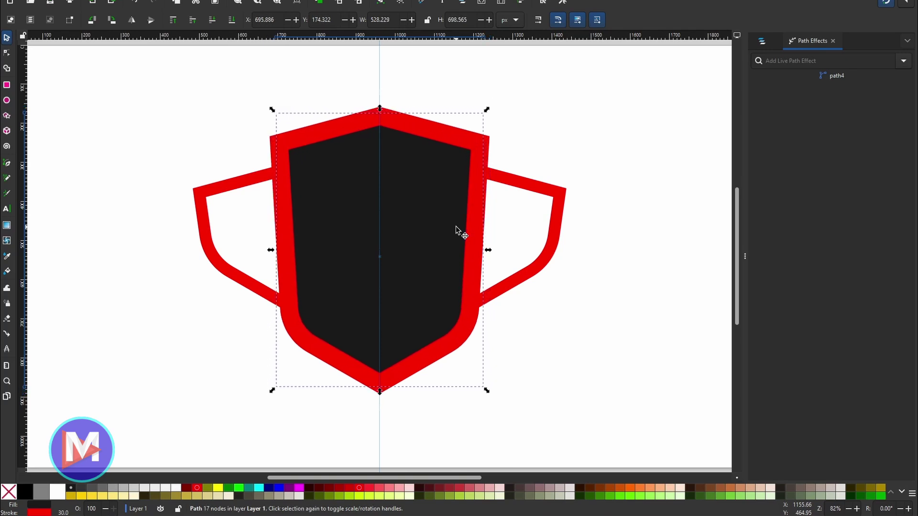
pyautogui.hotkey('ctrl', '(')
pyautogui.hotkey('ctrl', '(')
pyautogui.hotkey('ctrl', '(')
pyautogui.hotkey('ctrl', '(')
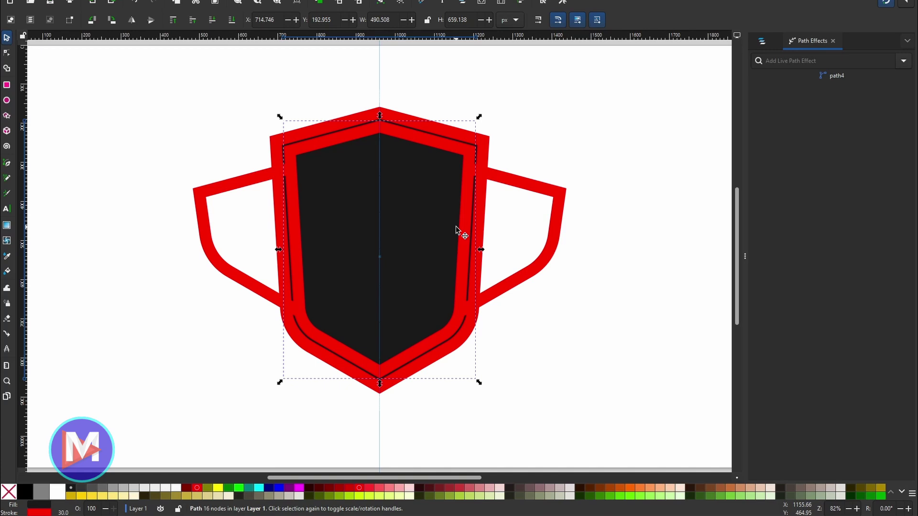
pyautogui.hotkey('ctrl', ')')
pyautogui.hotkey('ctrl', ')')
pyautogui.hotkey('ctrl', ')')
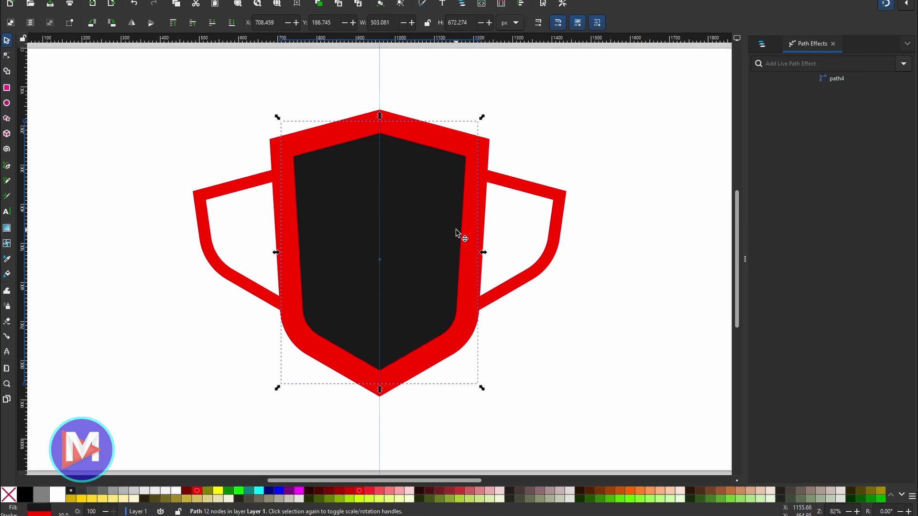
pyautogui.click(108, 6)
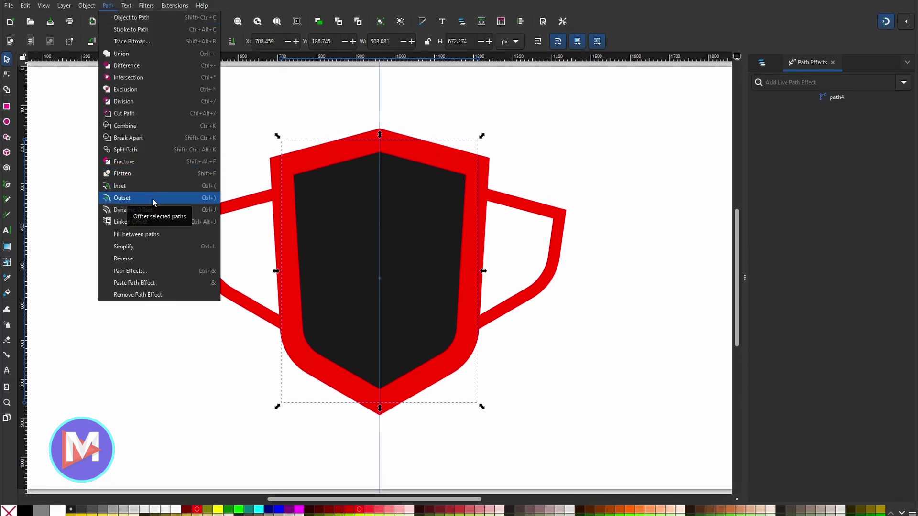
# - Set the dark shield's stroke to white, then zoom in and out to check the gap
pyautogui.click(109, 6)
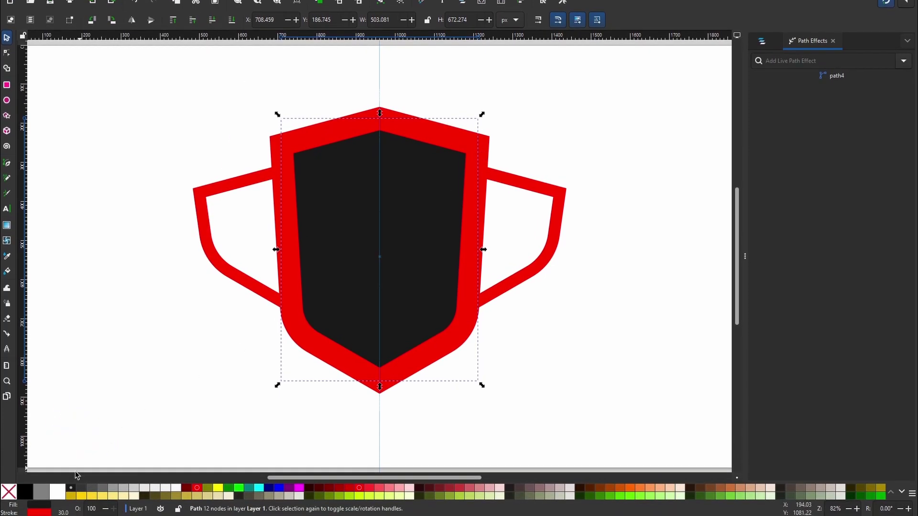
pyautogui.keyDown('shift'); pyautogui.click(58, 494); pyautogui.keyUp('shift')
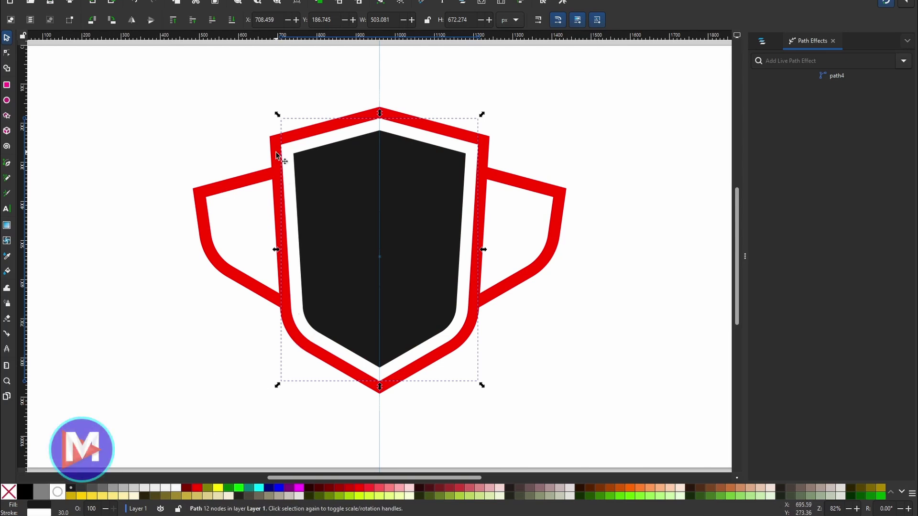
pyautogui.scroll(4, 281, 146)
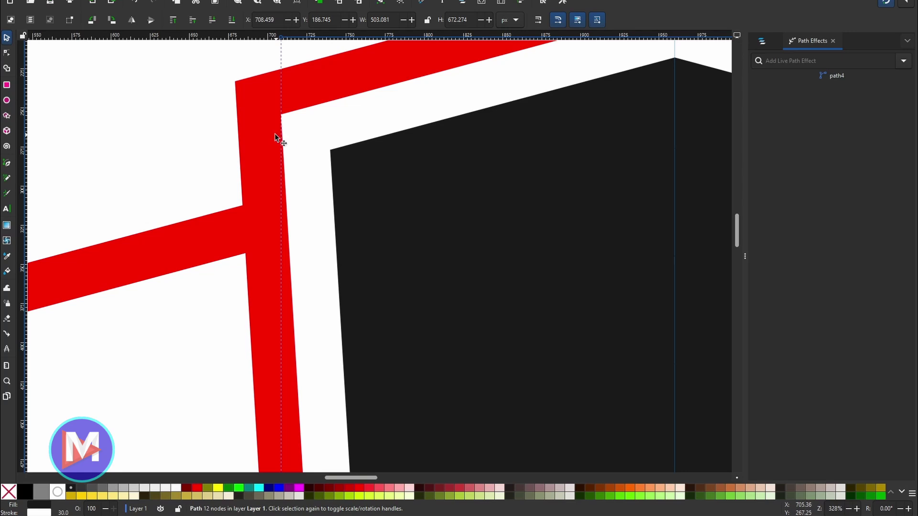
pyautogui.scroll(-3, 363, 186)
pyautogui.hscroll(5, 556, 222)
pyautogui.scroll(-2, 556, 223)
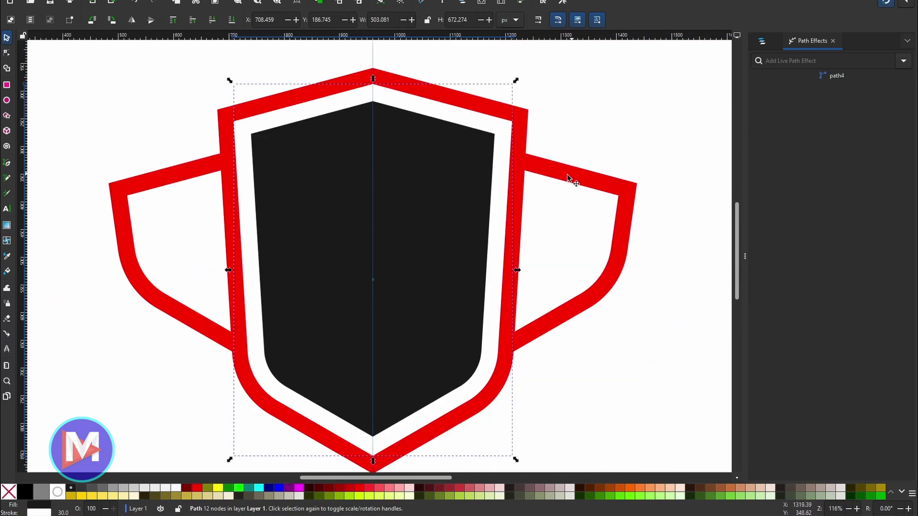
# - Fill the wing outline 90% gray, raise it above the inner shield, and inset it once
pyautogui.click(576, 179)
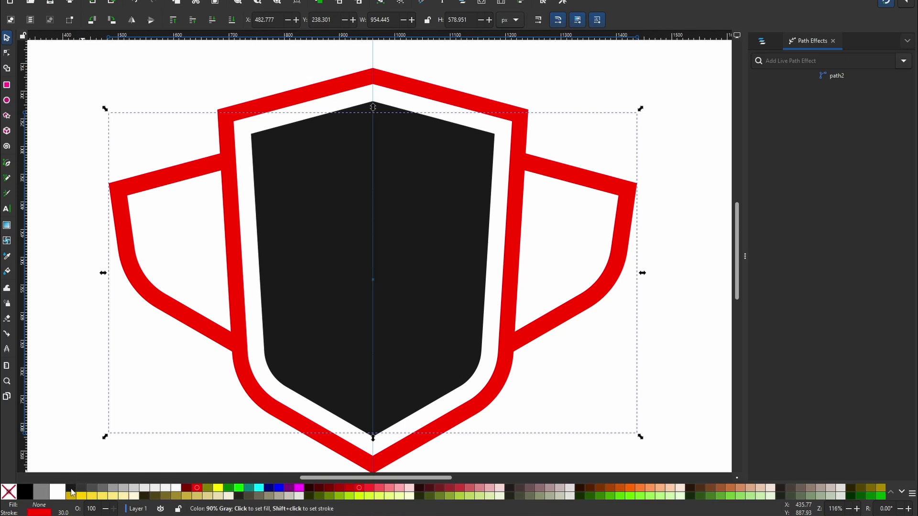
pyautogui.click(72, 490)
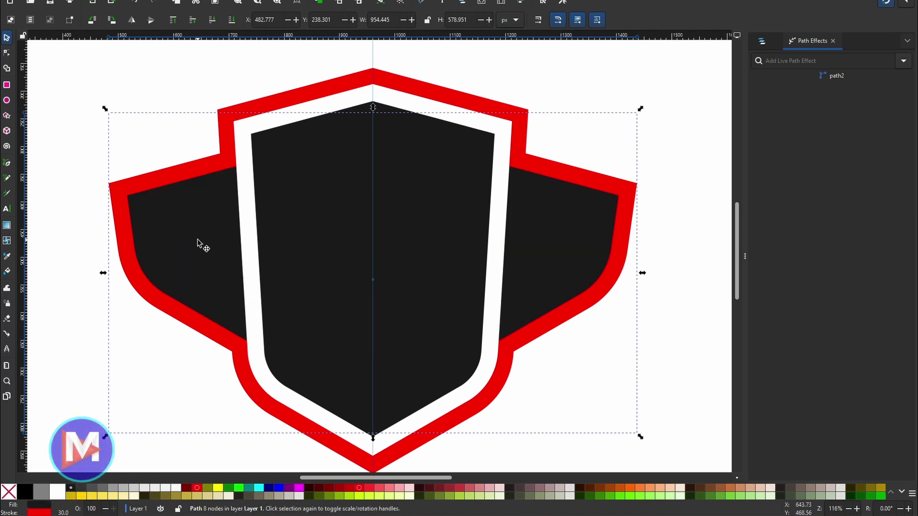
pyautogui.press('Home')
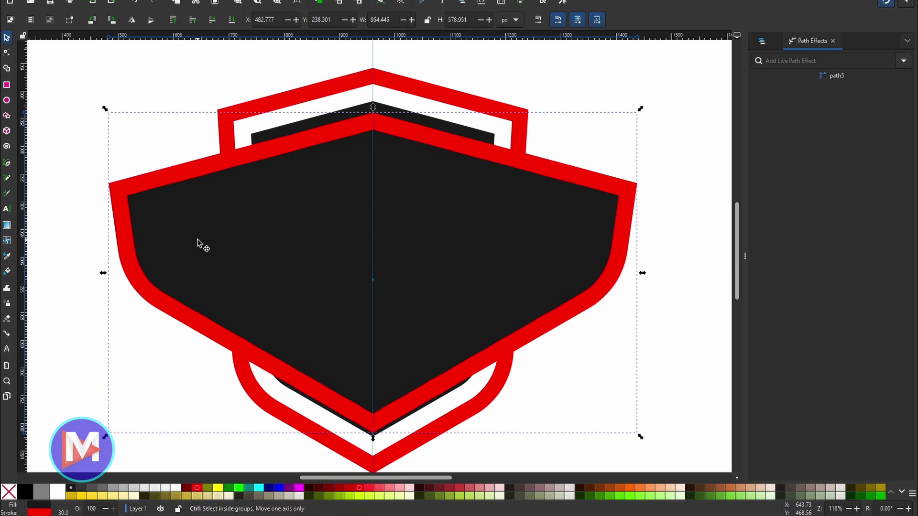
pyautogui.hotkey('ctrl', '(')
pyautogui.hotkey('ctrl', '(')
pyautogui.hotkey('ctrl', '(')
pyautogui.hotkey('ctrl', '(')
pyautogui.hotkey('ctrl', '(')
pyautogui.hotkey('ctrl', '(')
pyautogui.hotkey('ctrl', '(')
pyautogui.hotkey('ctrl', '(')
pyautogui.hotkey('ctrl', '(')
pyautogui.hotkey('ctrl', '(')
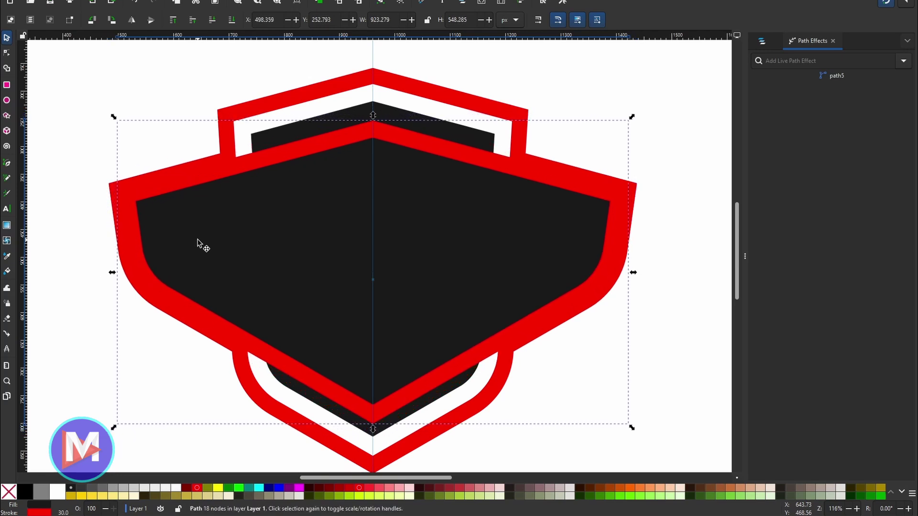
pyautogui.hotkey('ctrl', '(')
pyautogui.hotkey('ctrl', '(')
pyautogui.hotkey('ctrl', '(')
pyautogui.hotkey('ctrl', '(')
pyautogui.hotkey('ctrl', '(')
pyautogui.hotkey('ctrl', '(')
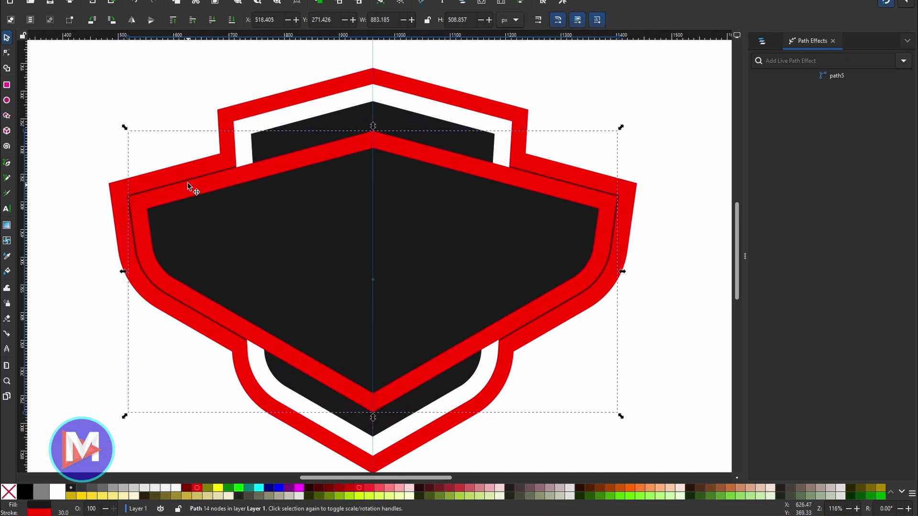
pyautogui.hotkey('ctrl', 'z')
pyautogui.hotkey('ctrl', 'z')
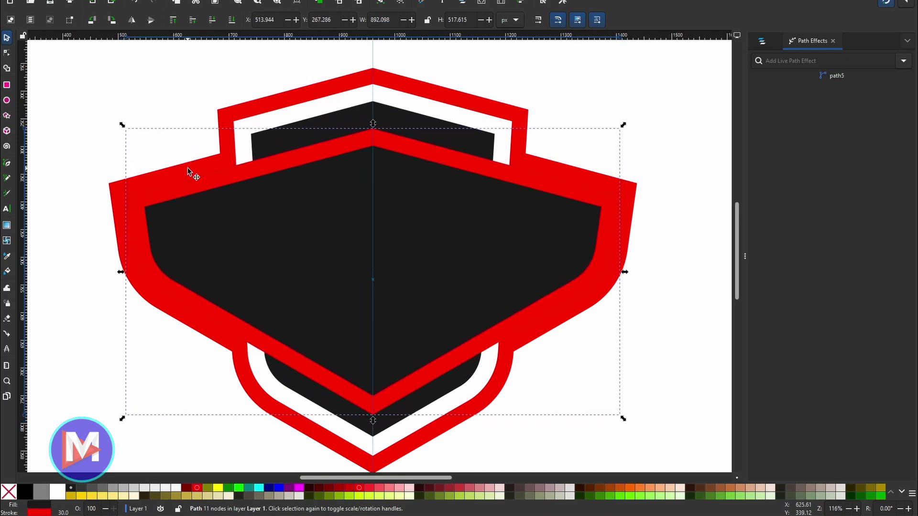
# - Give the wing path a white stroke and no fill
pyautogui.keyDown('shift'); pyautogui.click(58, 493); pyautogui.keyUp('shift')
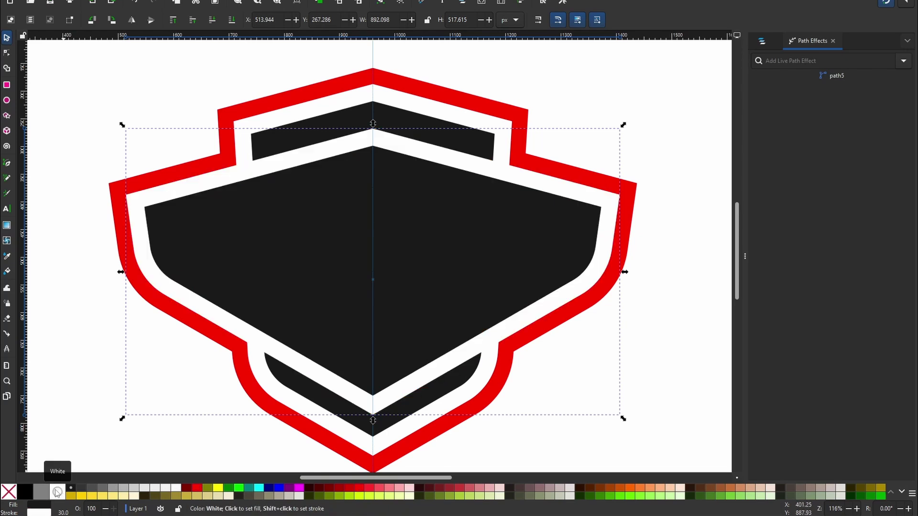
pyautogui.click(9, 496)
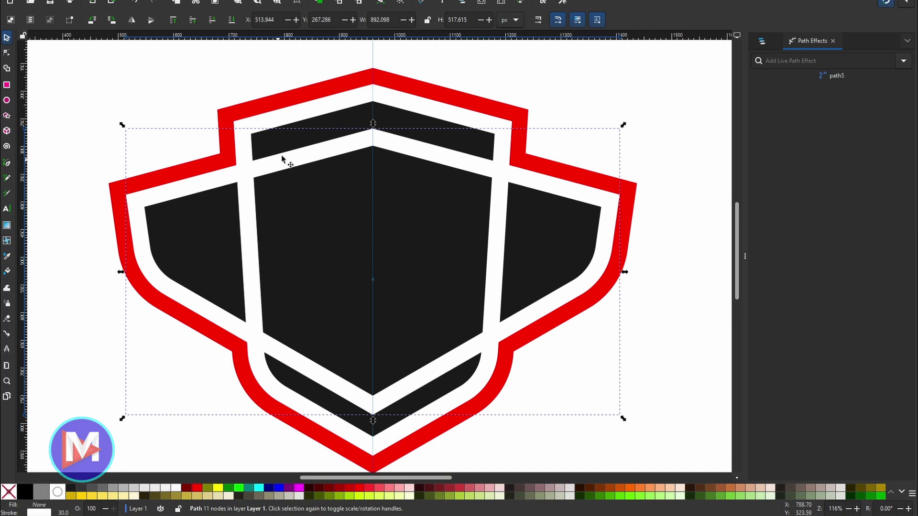
pyautogui.moveTo(338, 116); pyautogui.dragTo(550, 198)
pyautogui.hotkey('ctrl', 'z')
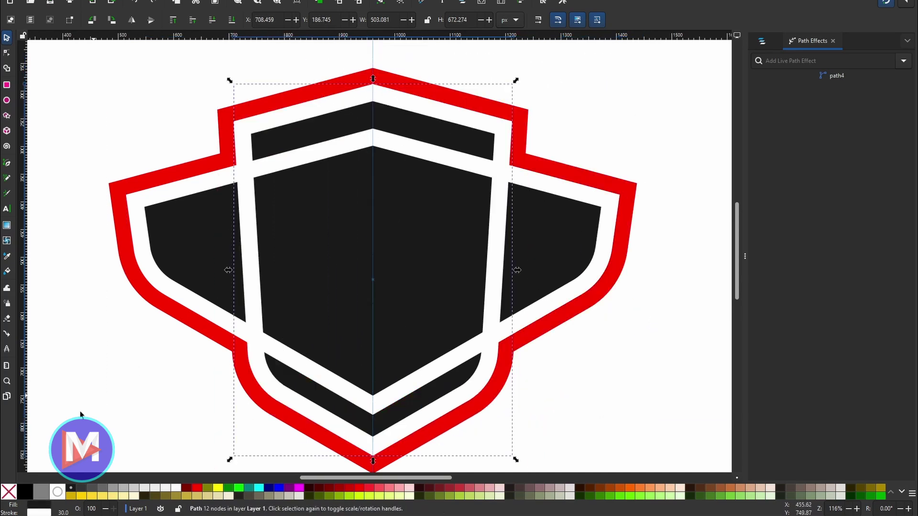
# - Remove the inner shield outline's fill and convert the white shield band's stroke to a filled path
pyautogui.click(8, 492)
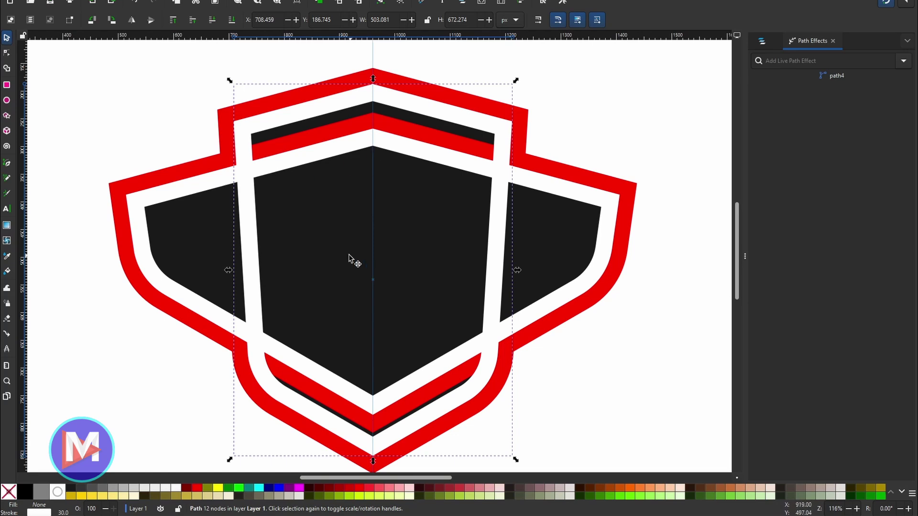
pyautogui.click(220, 115)
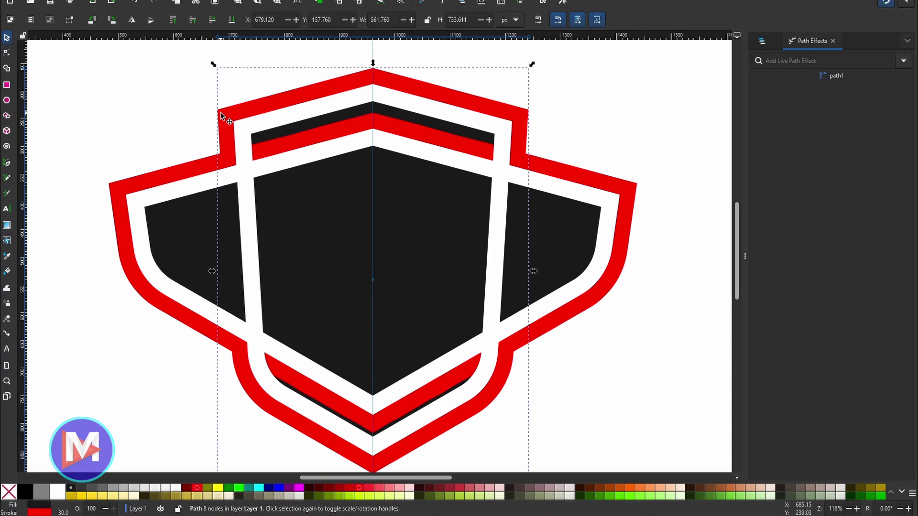
pyautogui.press('shift')
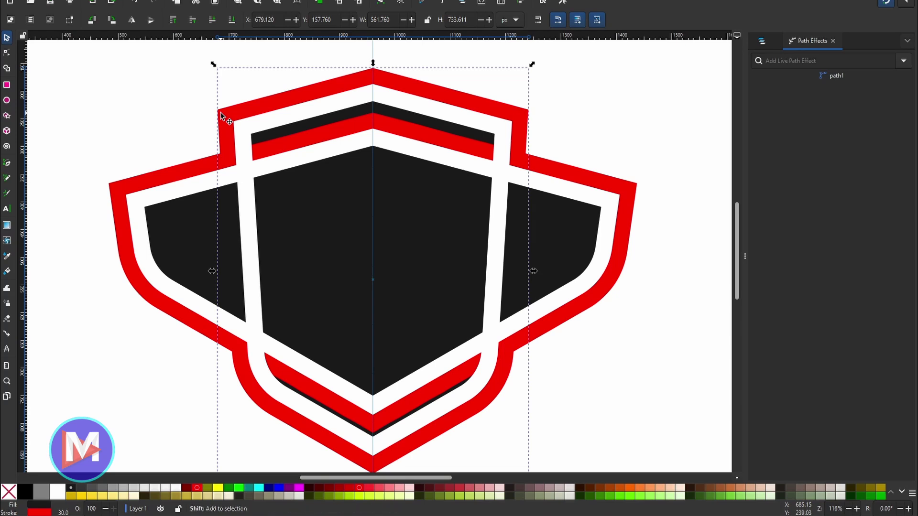
pyautogui.keyDown('shift'); pyautogui.click(221, 114); pyautogui.keyUp('shift')
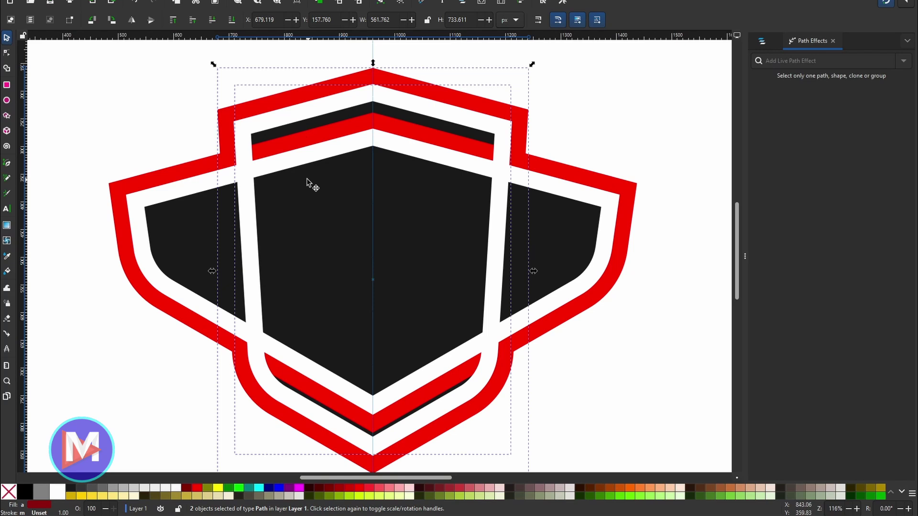
pyautogui.click(297, 121)
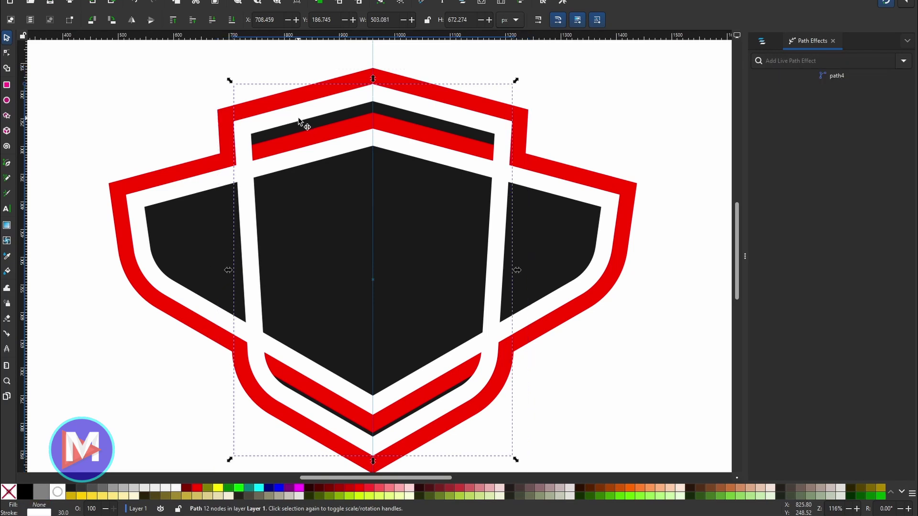
pyautogui.hotkey('ctrl', 'alt', 'c')
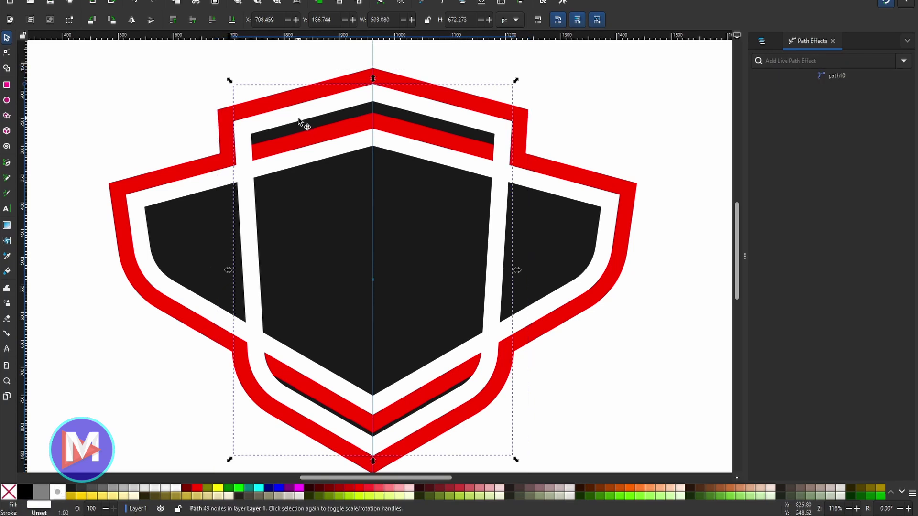
# - Convert the white wing band's stroke into a filled path
pyautogui.click(180, 172)
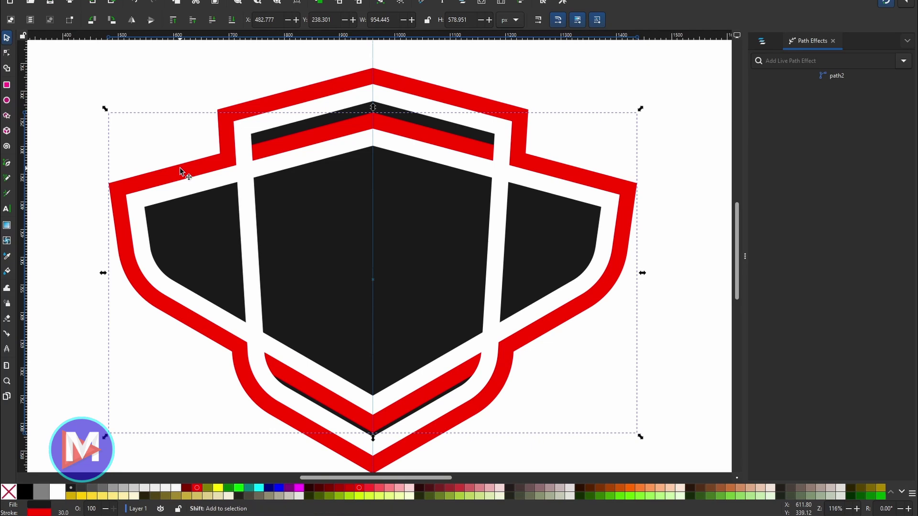
pyautogui.keyDown('alt'); pyautogui.keyDown('shift'); pyautogui.click(181, 172); pyautogui.keyUp('shift'); pyautogui.keyUp('alt')
pyautogui.keyDown('alt'); pyautogui.click(190, 193); pyautogui.keyUp('alt')
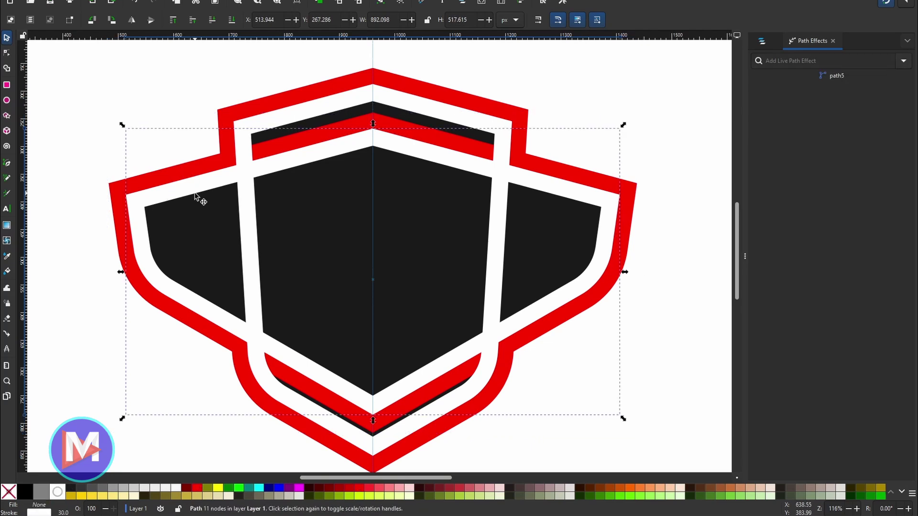
pyautogui.hotkey('ctrl', 'alt', 'c')
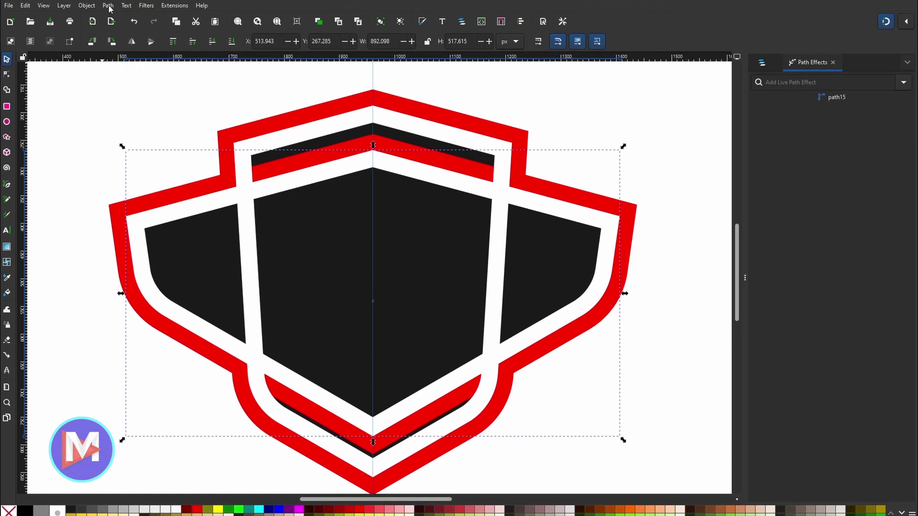
pyautogui.click(108, 5)
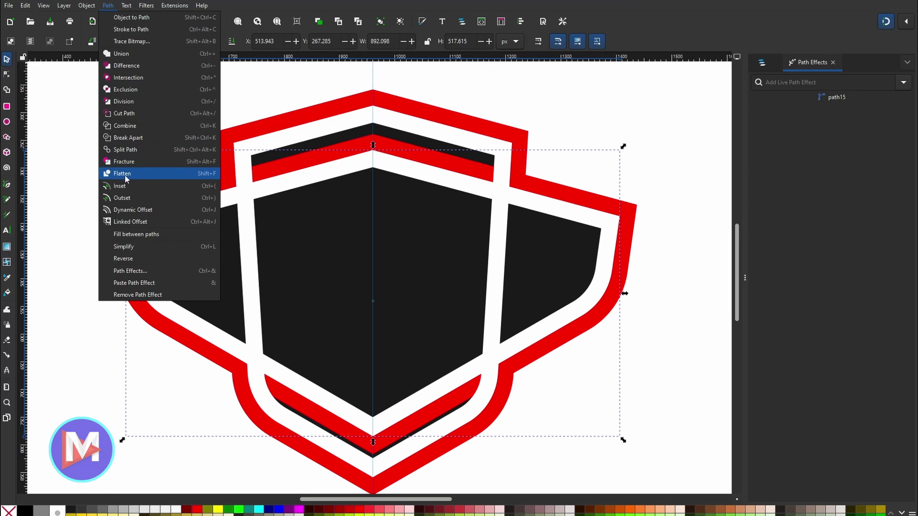
pyautogui.click(109, 7)
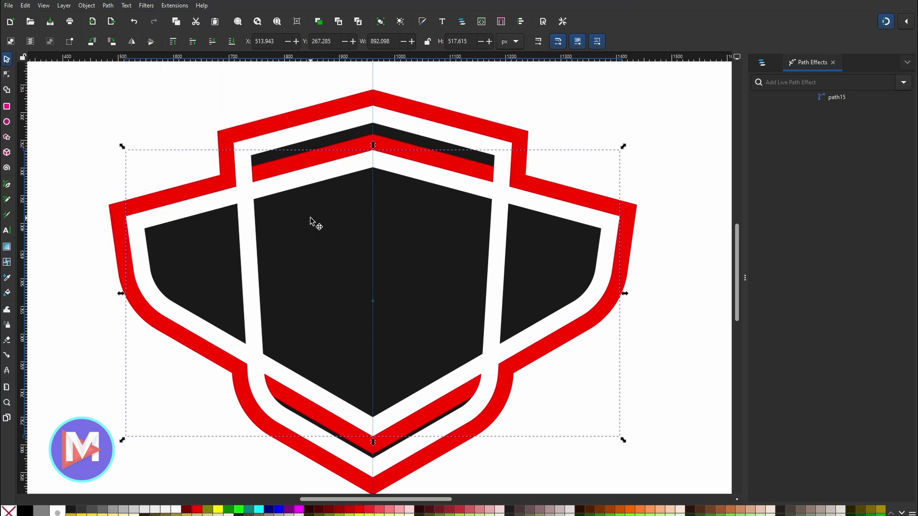
pyautogui.scroll(-1, 337, 212)
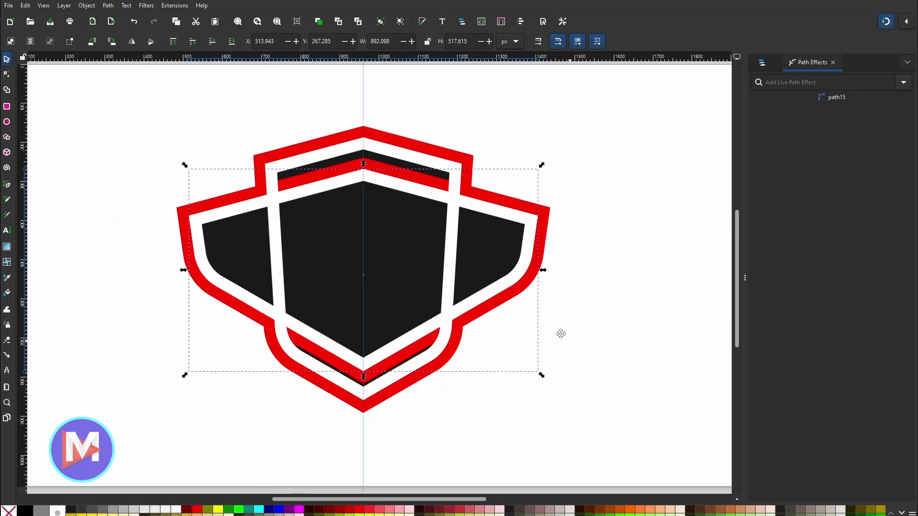
pyautogui.hscroll(2, 531, 330)
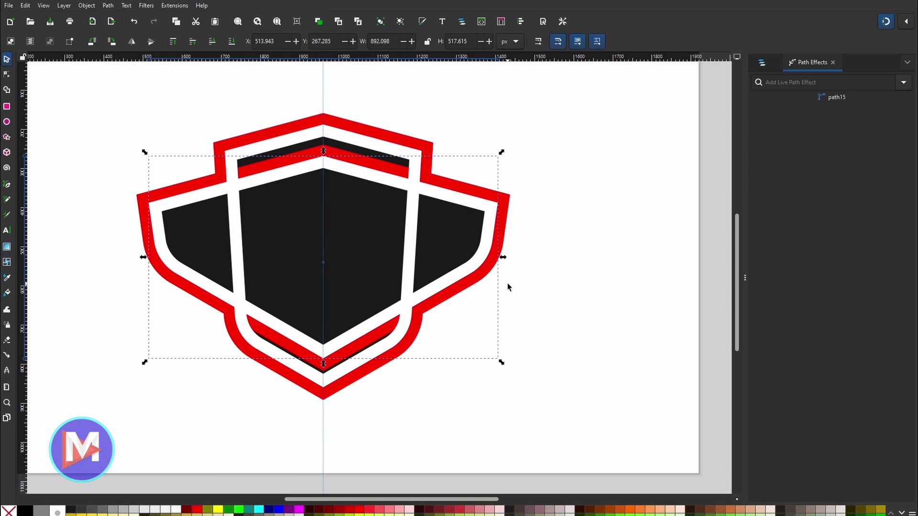
# - In Layers and Objects, check path10, path14 and path15, then rubber-band select all emblem paths
pyautogui.click(762, 63)
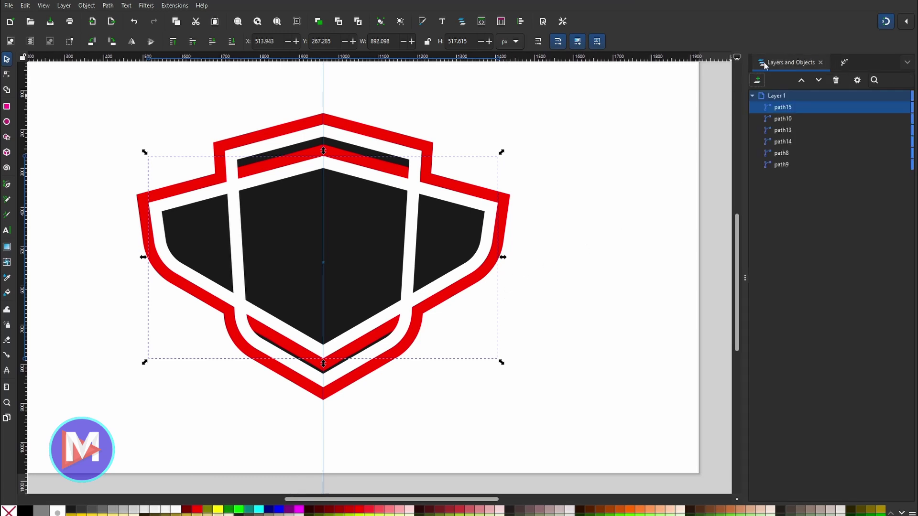
pyautogui.click(791, 120)
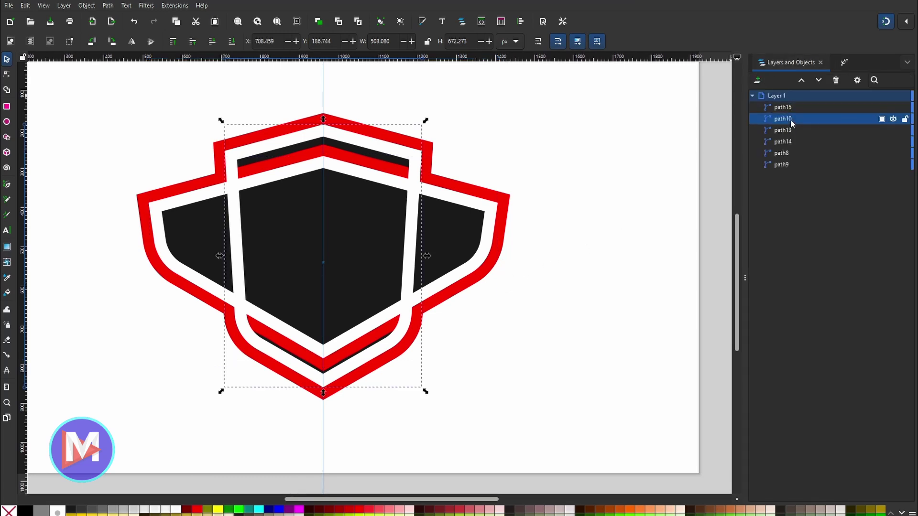
pyautogui.click(795, 142)
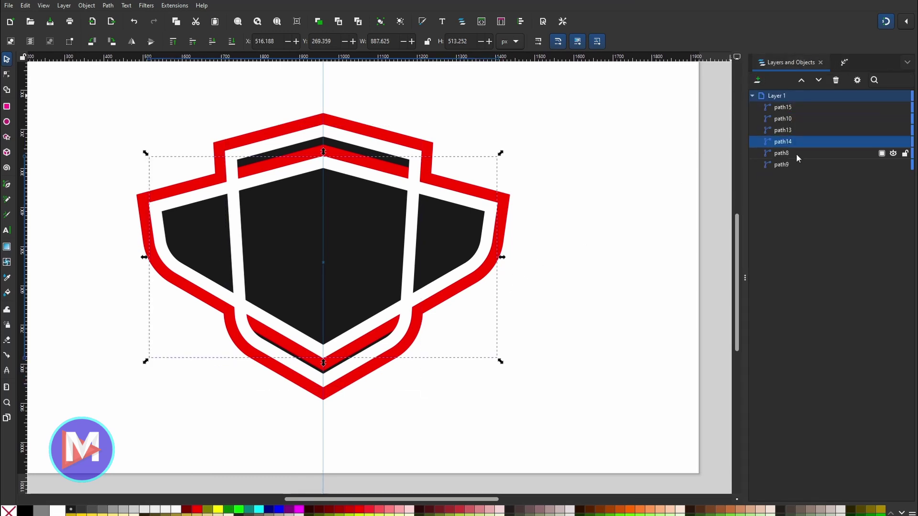
pyautogui.click(791, 110)
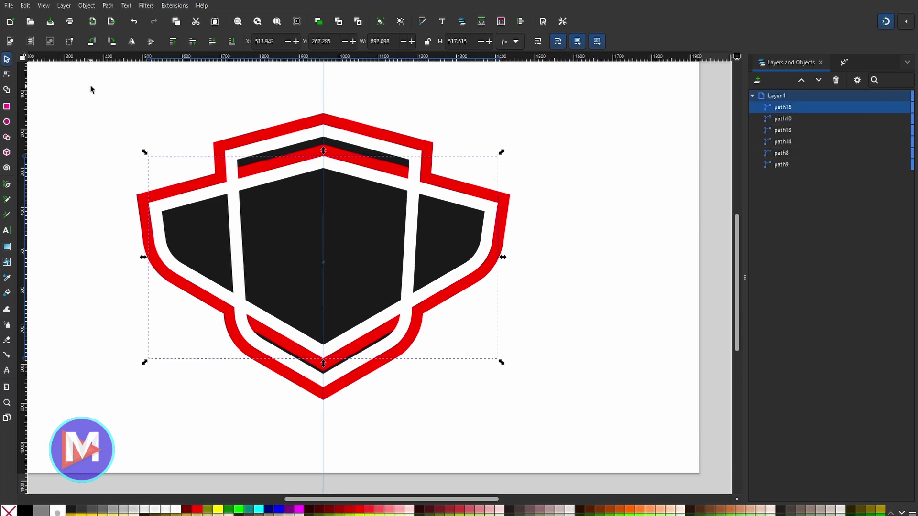
pyautogui.moveTo(92, 86); pyautogui.dragTo(588, 455)
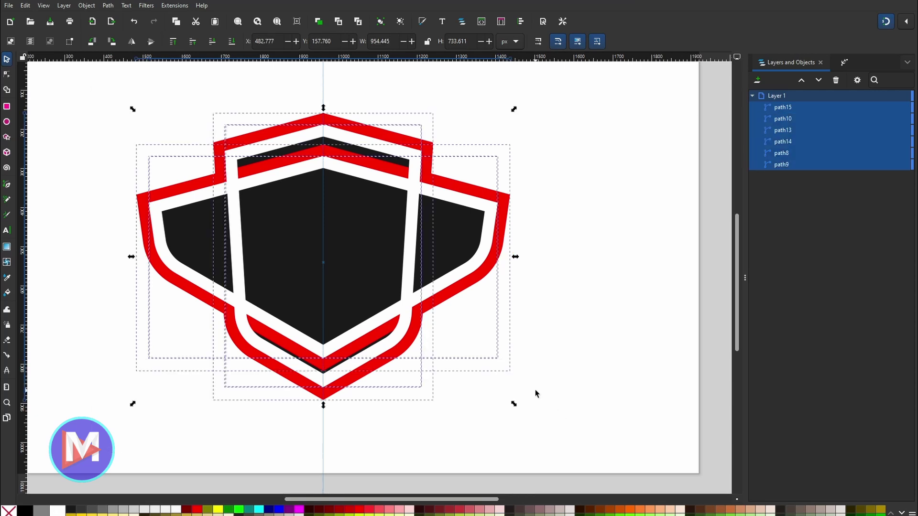
# - With Shape Builder, fuse the top band, right wing band and lower V band fragments
pyautogui.press('x')
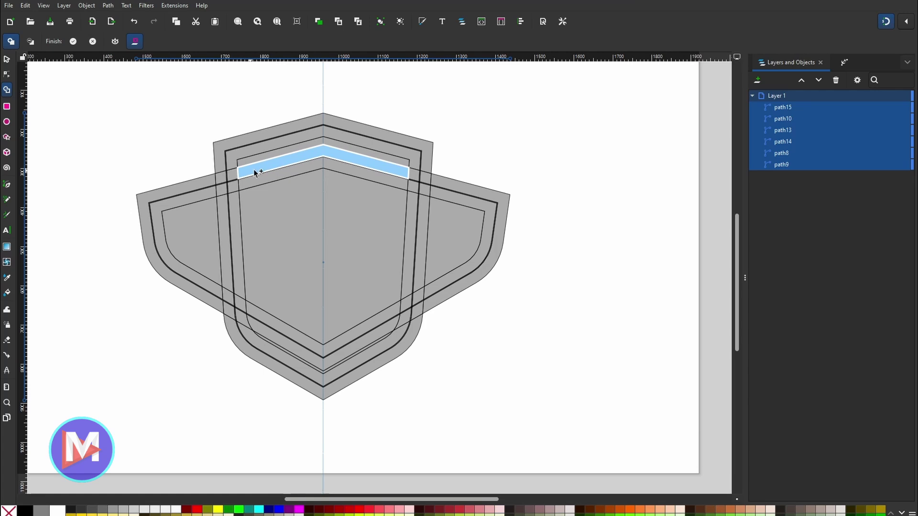
pyautogui.moveTo(399, 171)
pyautogui.mouseDown()
pyautogui.moveTo(438, 180)
pyautogui.moveTo(429, 178)
pyautogui.mouseUp()
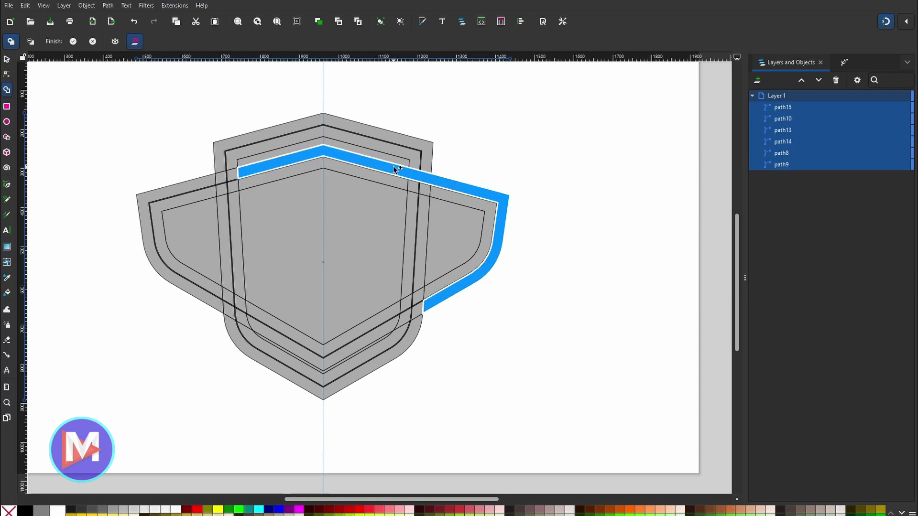
pyautogui.moveTo(393, 165)
pyautogui.mouseDown()
pyautogui.moveTo(453, 189)
pyautogui.moveTo(489, 242)
pyautogui.mouseUp()
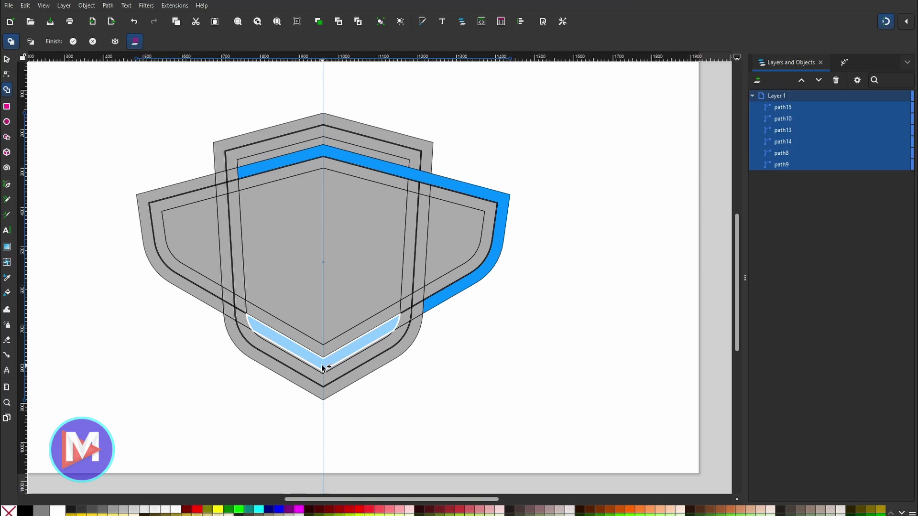
pyautogui.click(261, 328)
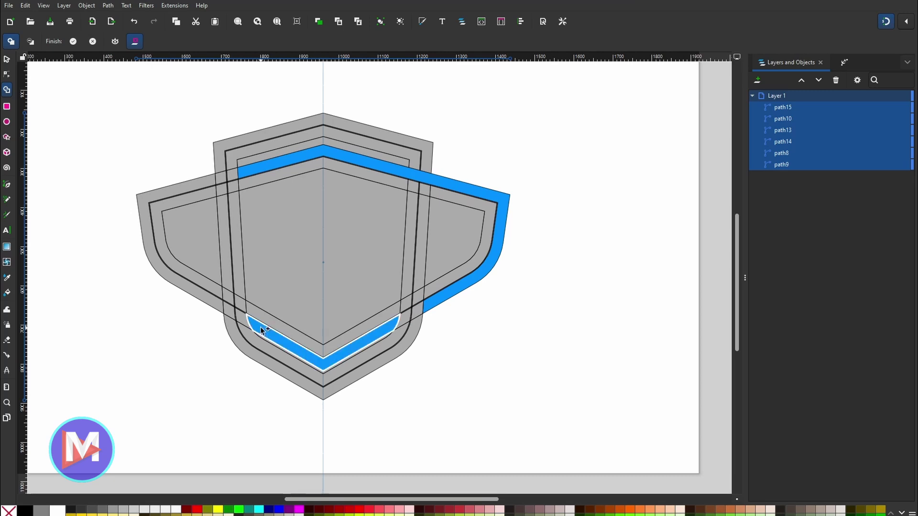
pyautogui.click(234, 315)
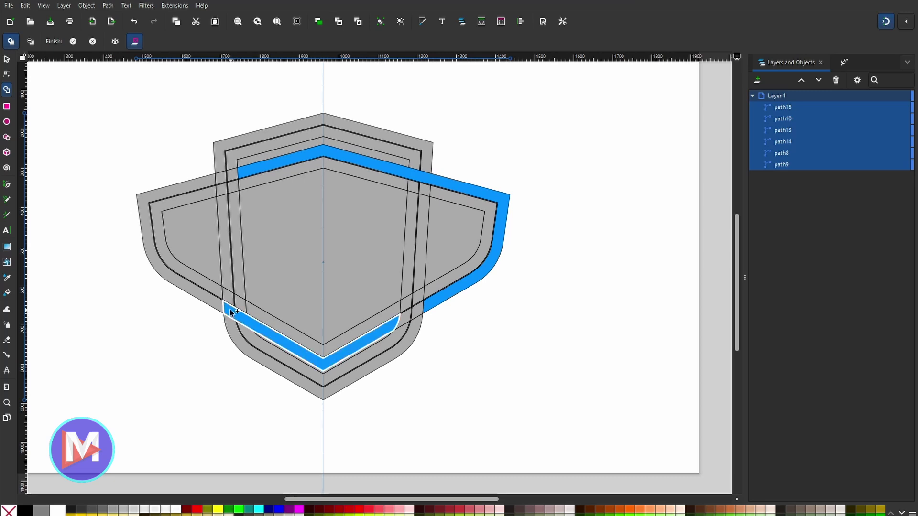
pyautogui.click(213, 303)
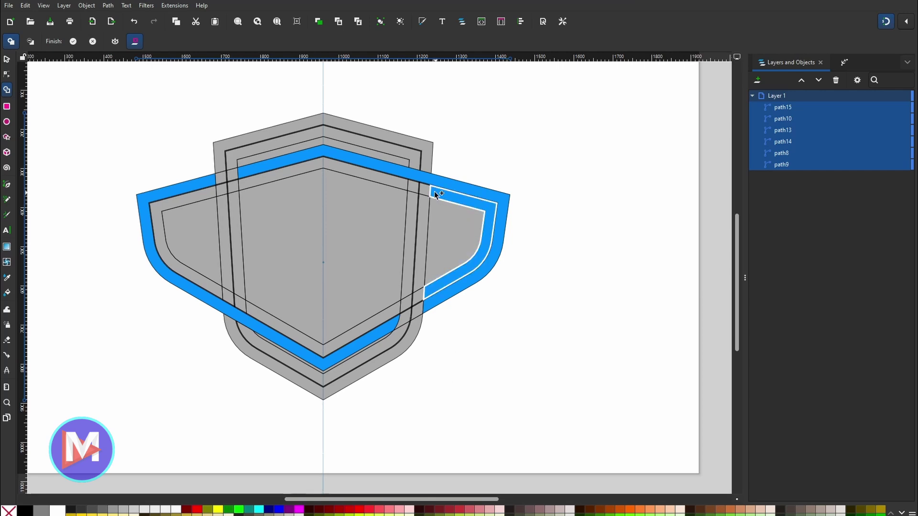
pyautogui.click(397, 182)
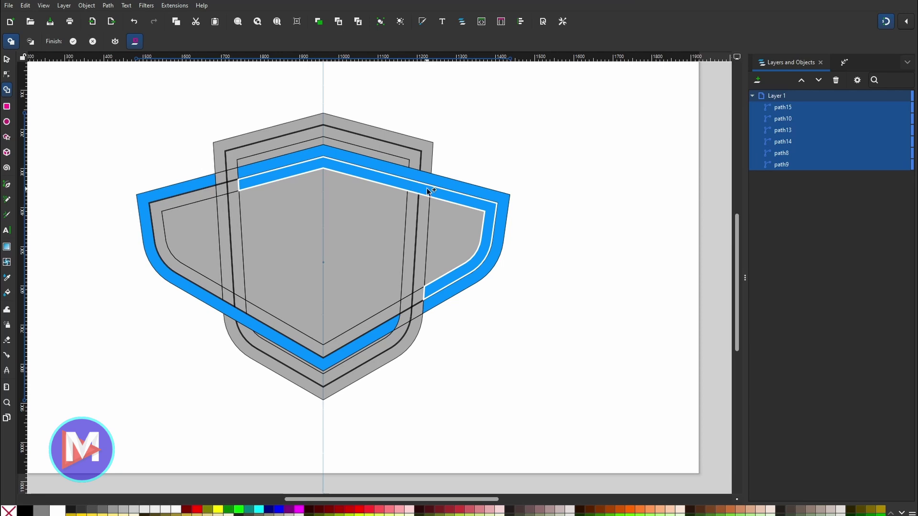
pyautogui.click(441, 208)
# - Fuse the bottom V band, outer top band, and left and right vertical strips
pyautogui.click(386, 319)
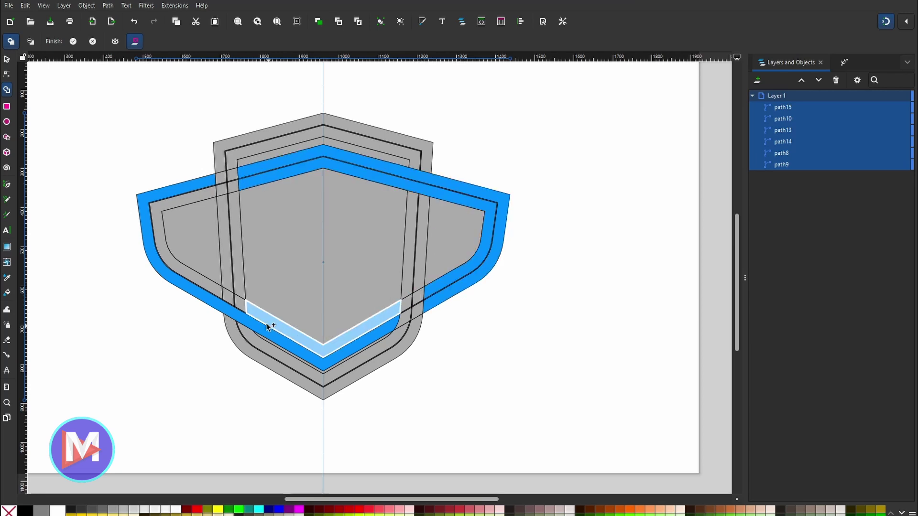
pyautogui.moveTo(257, 315); pyautogui.dragTo(211, 287)
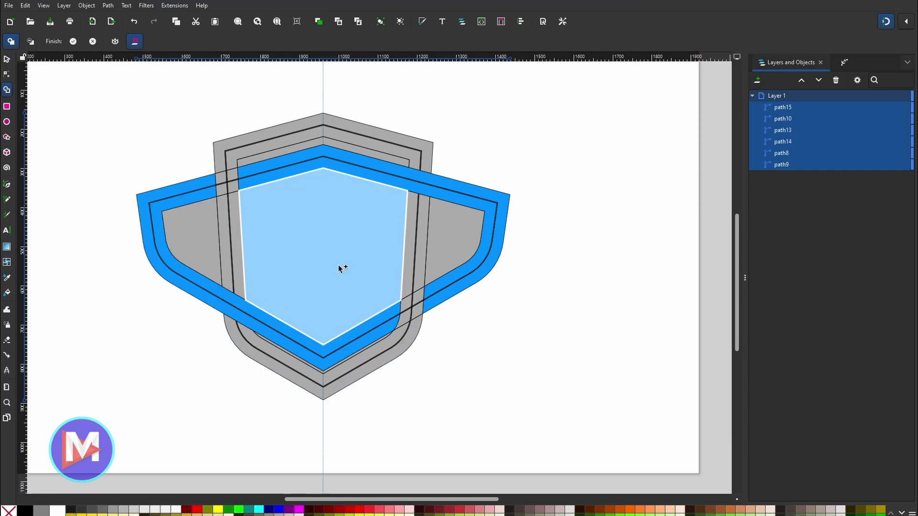
pyautogui.click(220, 165)
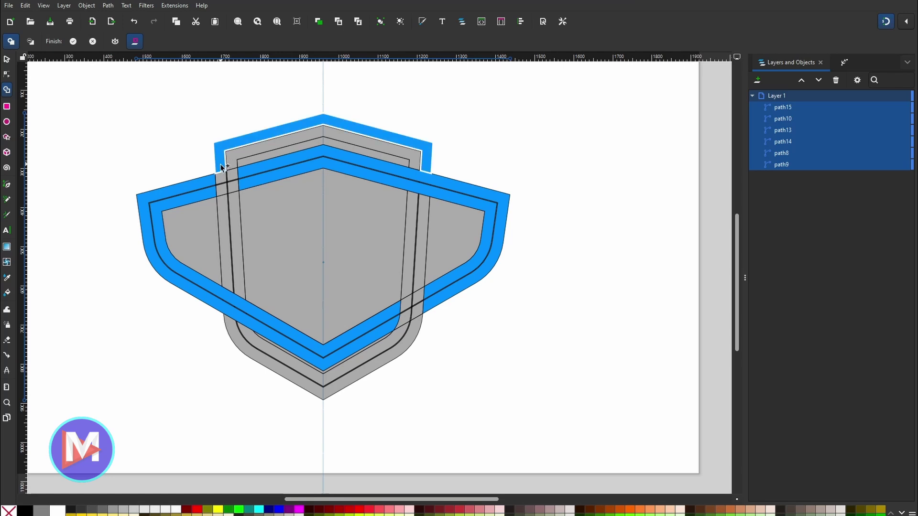
pyautogui.click(224, 196)
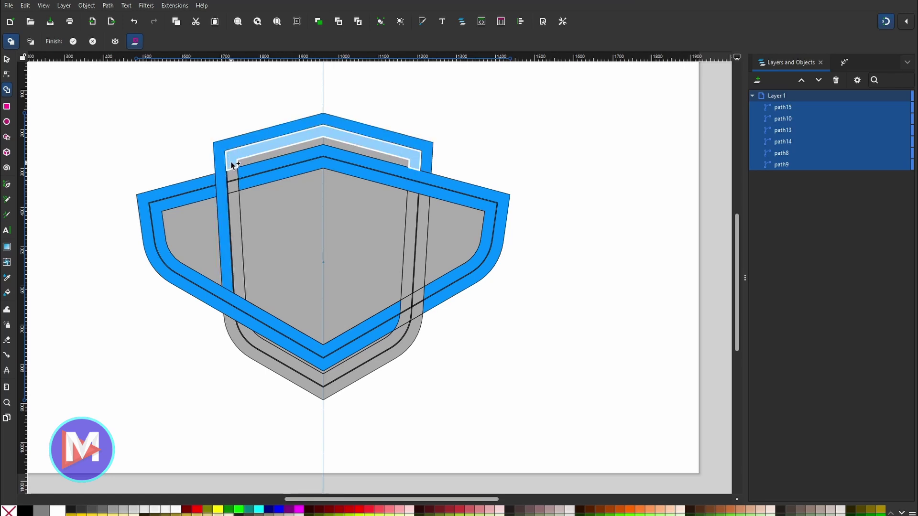
pyautogui.click(235, 193)
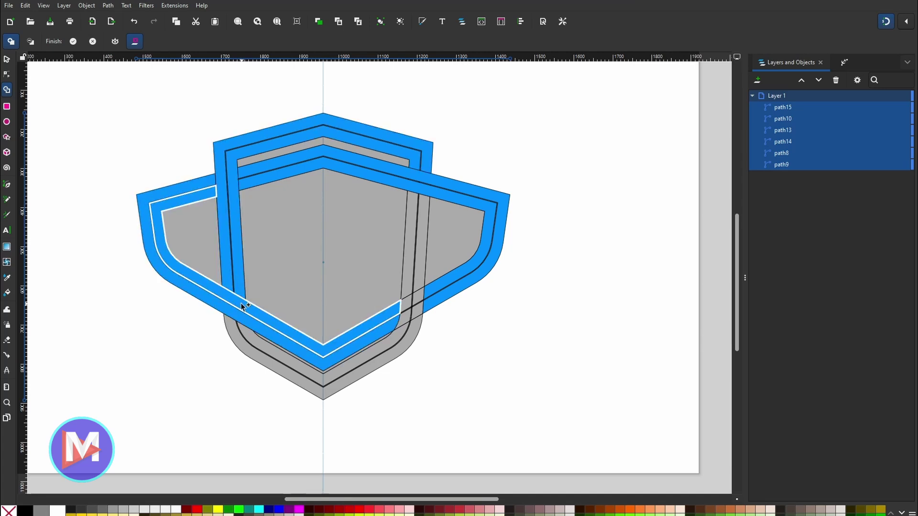
pyautogui.moveTo(408, 333)
pyautogui.mouseDown()
pyautogui.moveTo(420, 324)
pyautogui.moveTo(420, 284)
pyautogui.mouseUp()
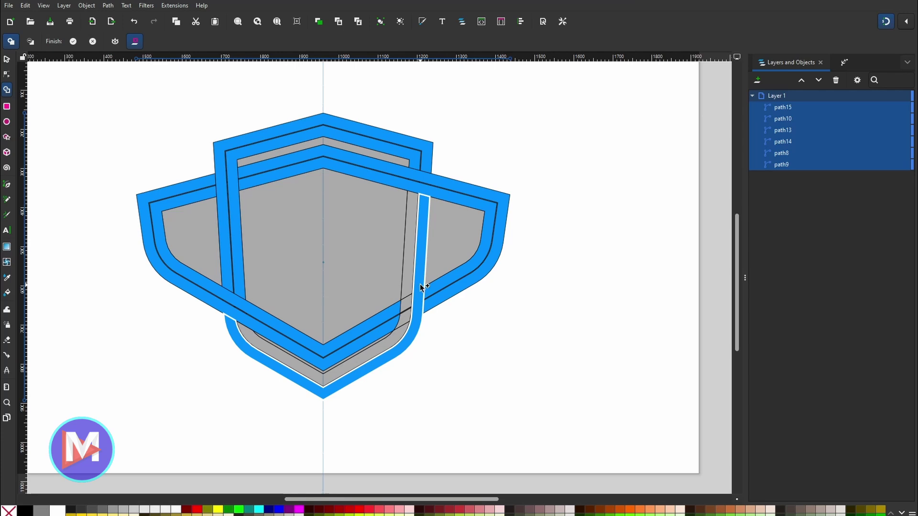
pyautogui.moveTo(395, 339); pyautogui.dragTo(415, 288)
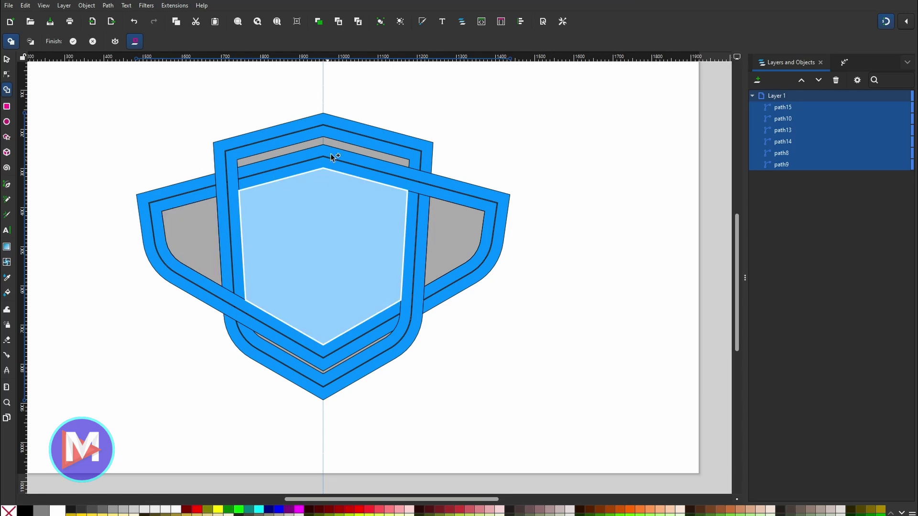
# - Remove the grey filler regions in both wings, the centre, under the top band and at the bottom
pyautogui.keyDown('shift'); pyautogui.click(449, 233); pyautogui.keyUp('shift')
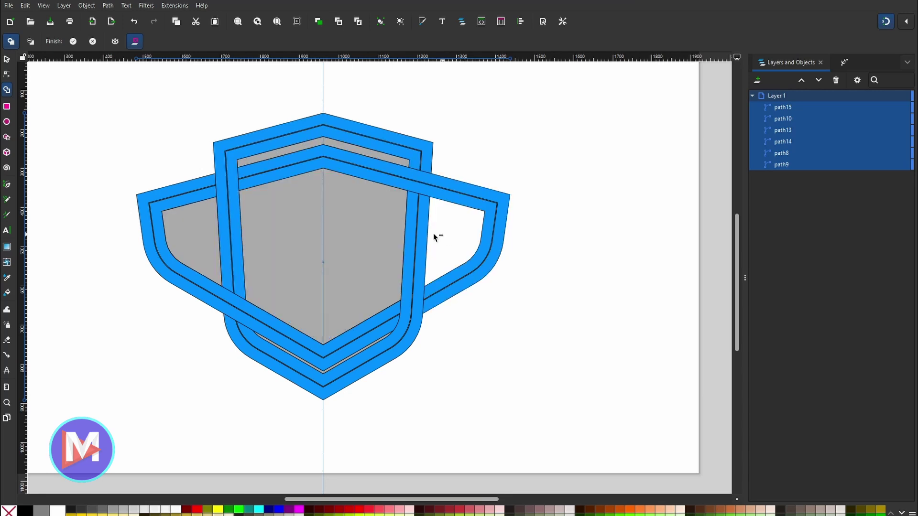
pyautogui.keyDown('shift'); pyautogui.click(351, 229); pyautogui.keyUp('shift')
pyautogui.keyDown('shift'); pyautogui.click(360, 148); pyautogui.keyUp('shift')
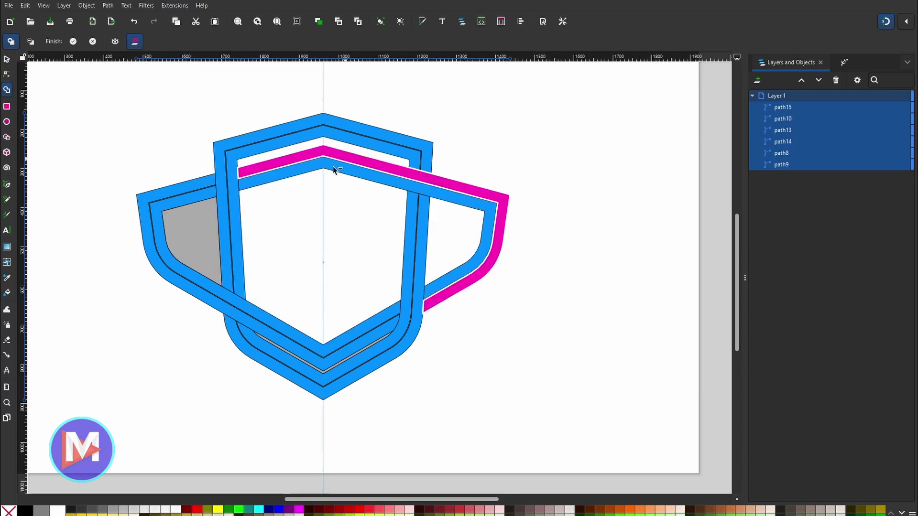
pyautogui.keyDown('shift'); pyautogui.click(194, 227); pyautogui.keyUp('shift')
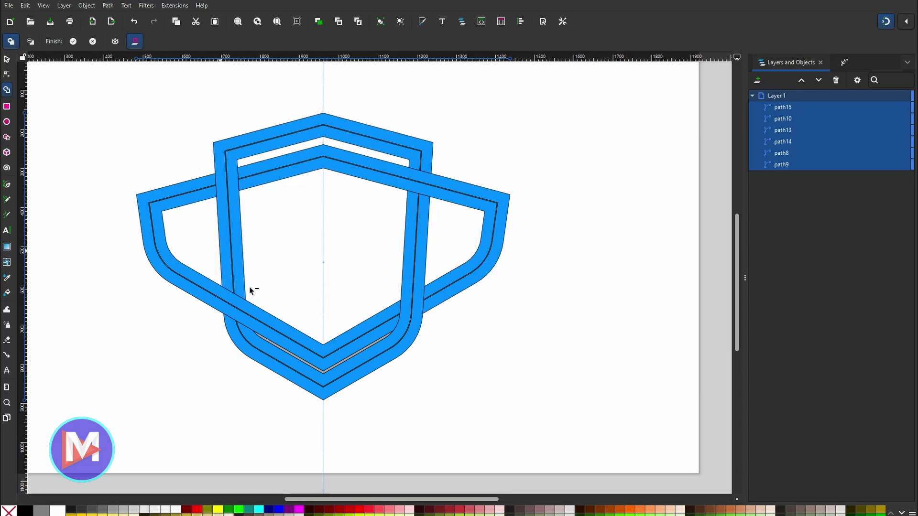
pyautogui.keyDown('shift'); pyautogui.click(303, 360); pyautogui.keyUp('shift')
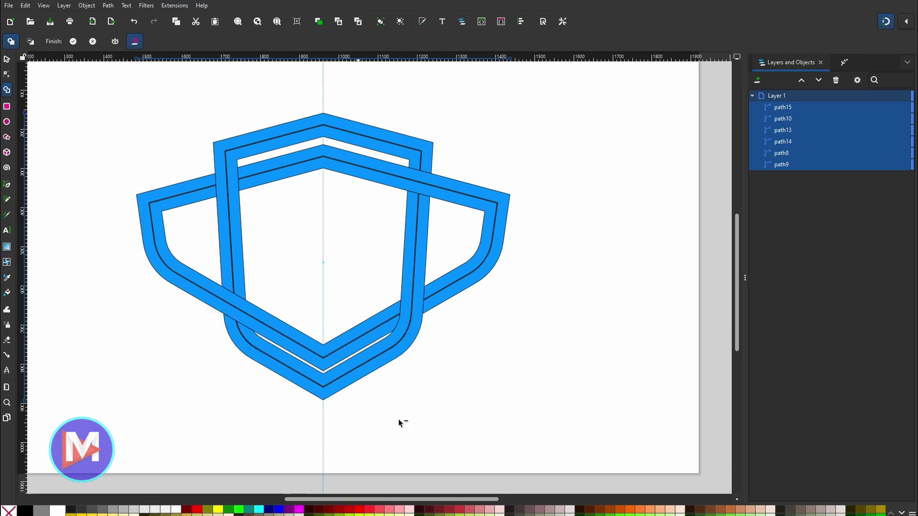
# - Finish Shape Builder to keep the red band paths and delete the leftover white filler piece
pyautogui.press('Return')
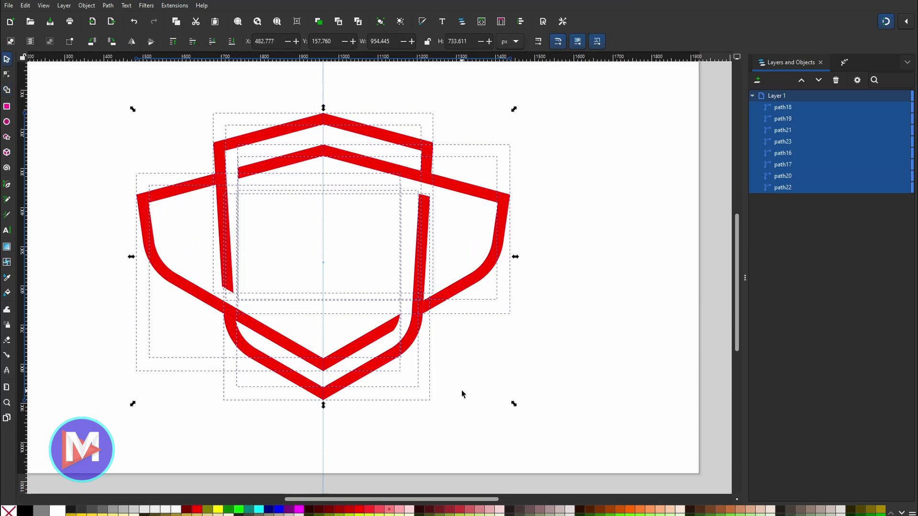
pyautogui.click(545, 366)
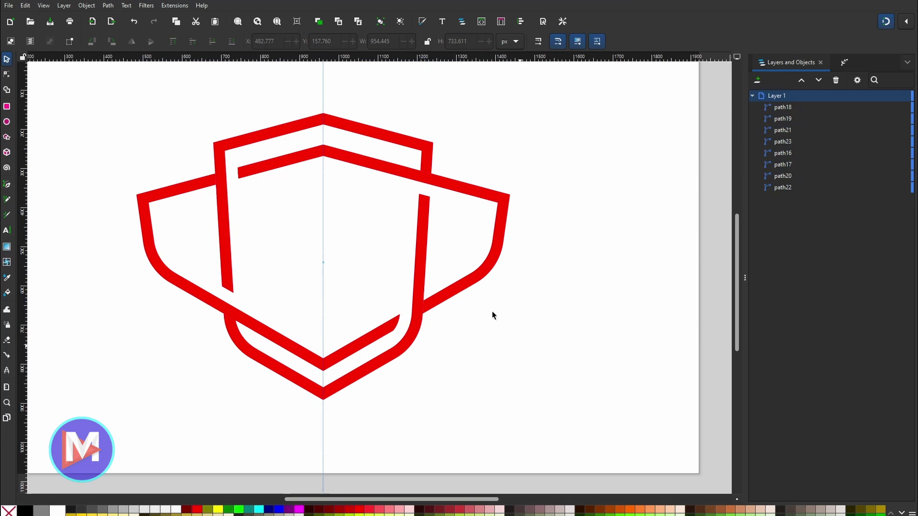
pyautogui.moveTo(379, 177); pyautogui.dragTo(391, 214)
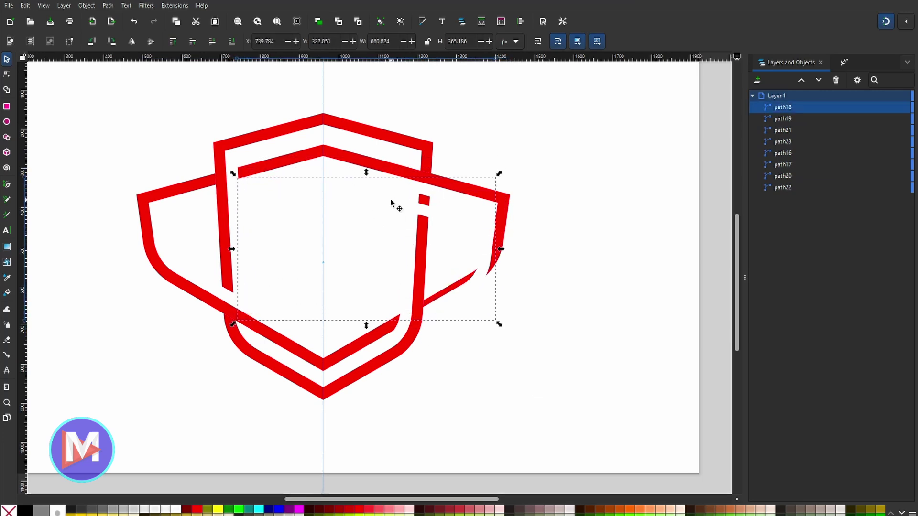
pyautogui.press('Delete')
# - Delete the stray left piece, the inner U-shaped piece and the top leftover piece
pyautogui.click(201, 197)
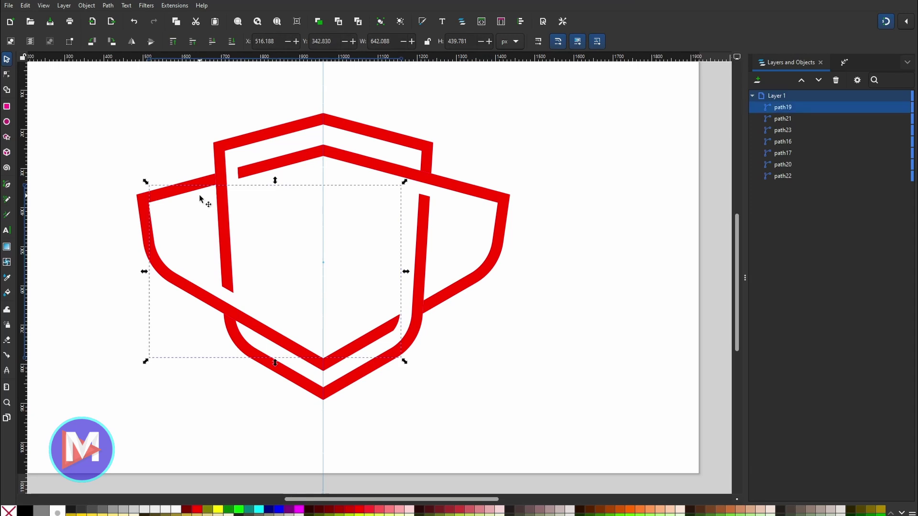
pyautogui.press('Delete')
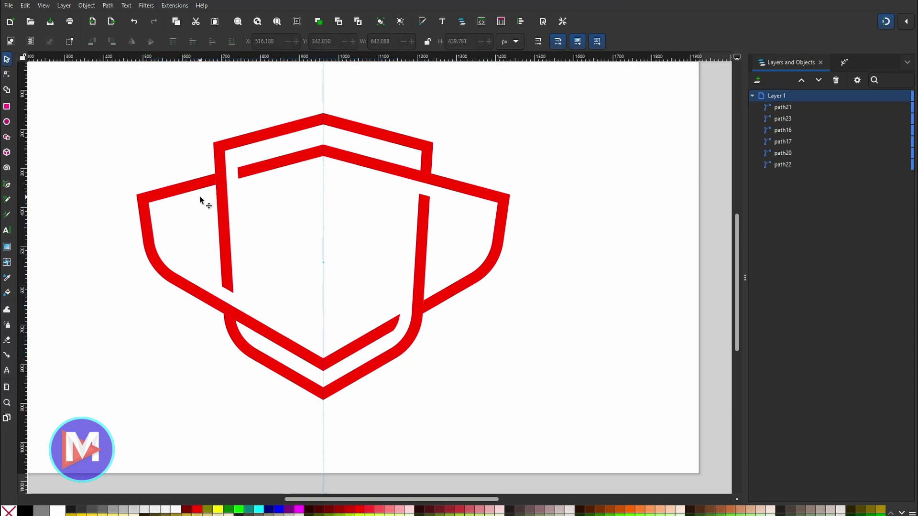
pyautogui.click(289, 360)
pyautogui.press('Delete')
pyautogui.click(392, 150)
pyautogui.press('Delete')
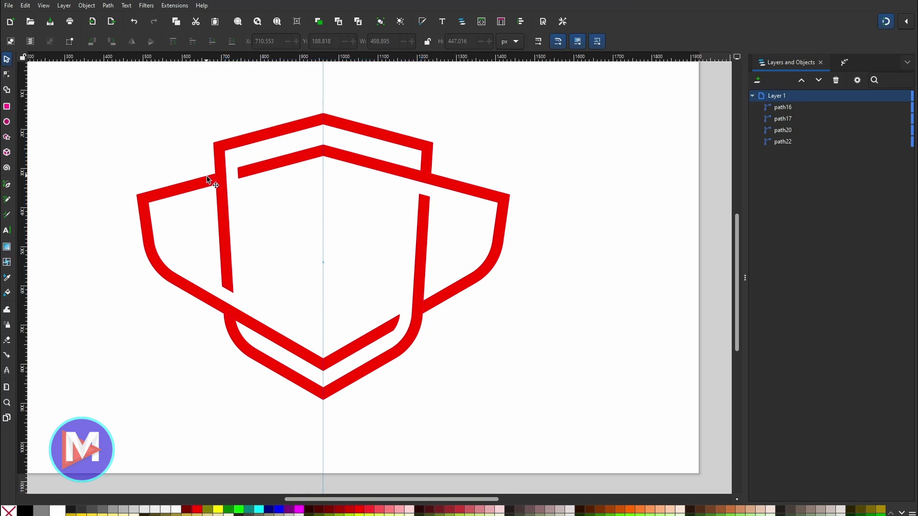
pyautogui.scroll(5, 216, 185)
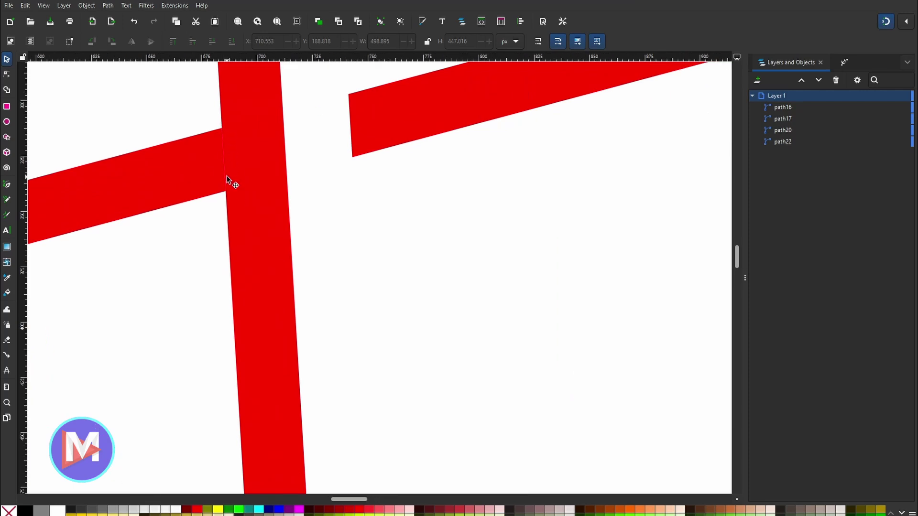
pyautogui.scroll(-4, 425, 300)
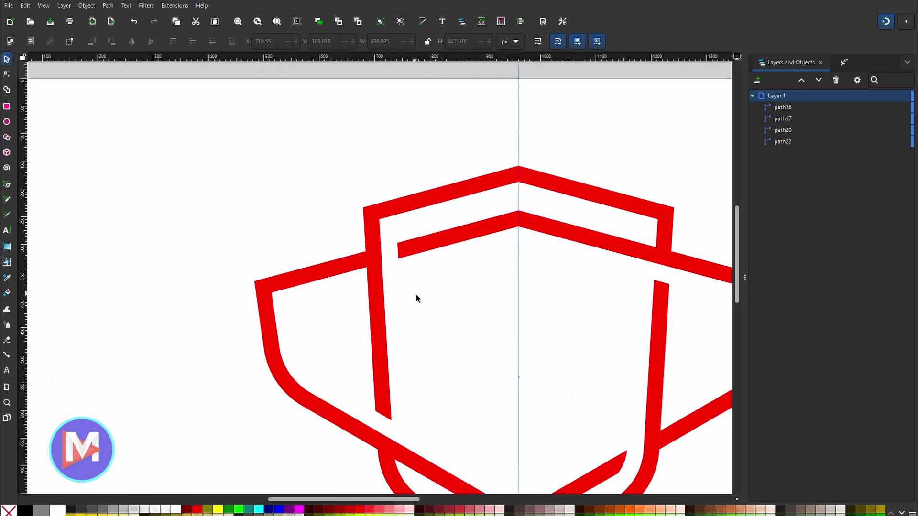
pyautogui.moveTo(553, 352); pyautogui.dragTo(418, 289)
pyautogui.press('5')
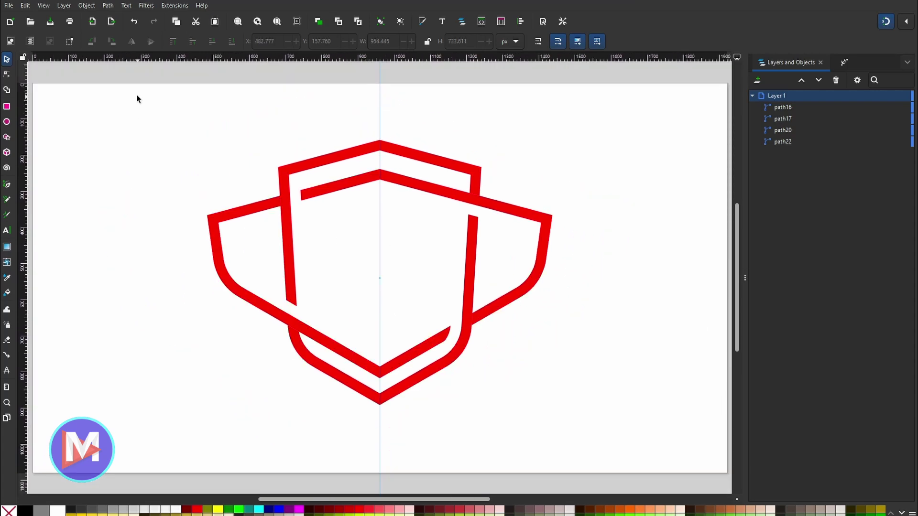
pyautogui.moveTo(137, 94); pyautogui.dragTo(616, 462)
# - Union all four red band paths with Shape Builder and discard the interior, leaving path23
pyautogui.press('x')
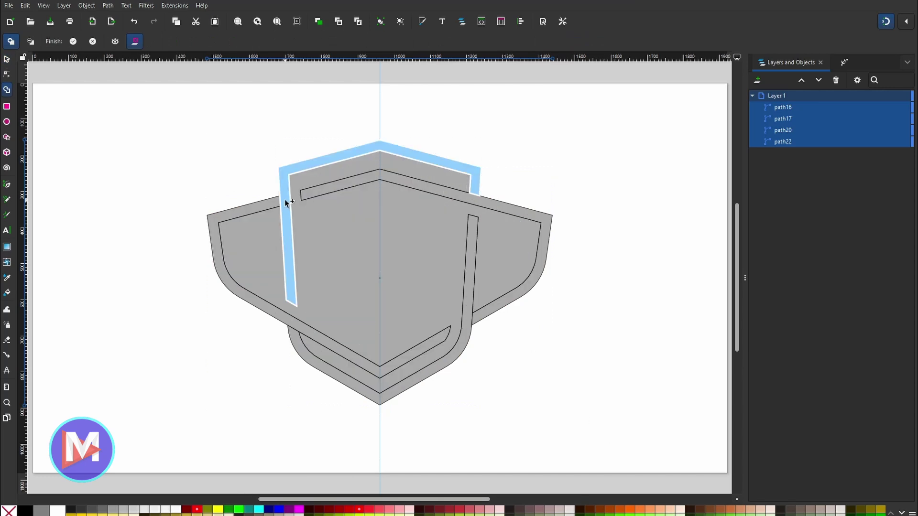
pyautogui.moveTo(285, 199); pyautogui.dragTo(274, 202)
pyautogui.moveTo(467, 317); pyautogui.dragTo(481, 319)
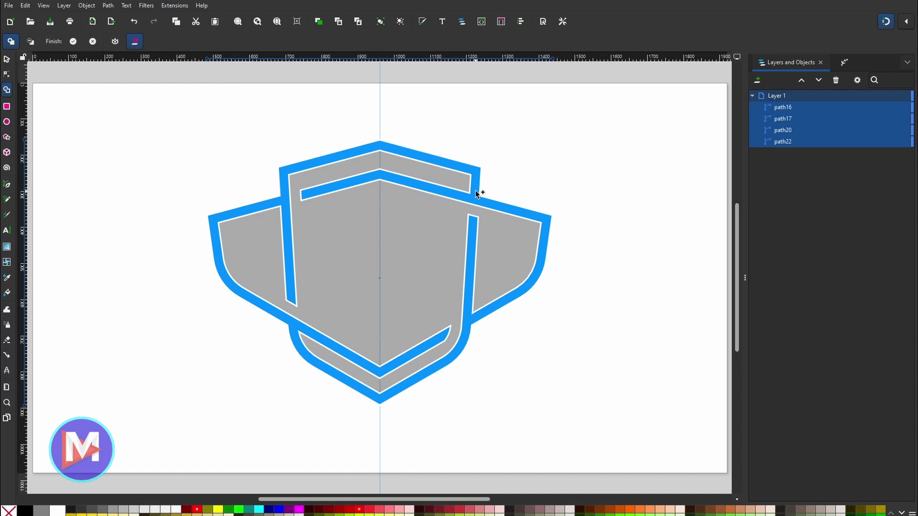
pyautogui.moveTo(409, 244); pyautogui.dragTo(410, 245)
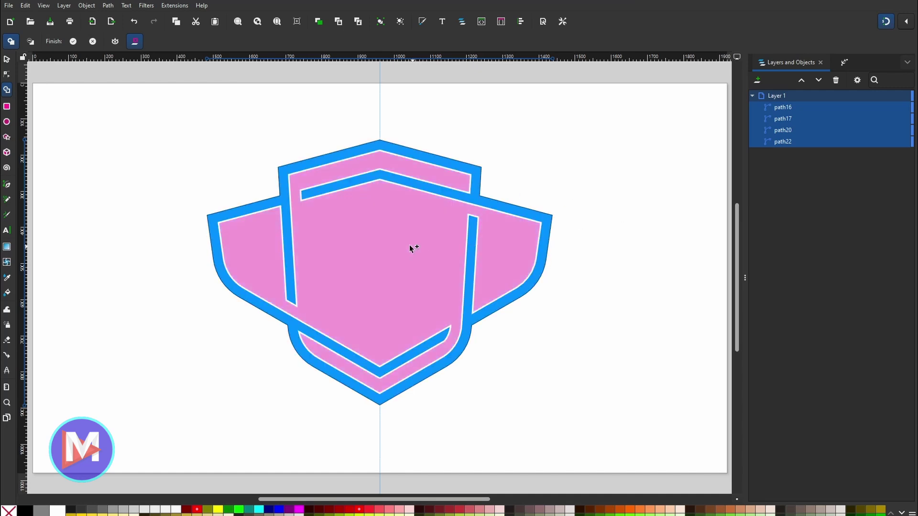
pyautogui.keyDown('alt'); pyautogui.click(363, 236); pyautogui.keyUp('alt')
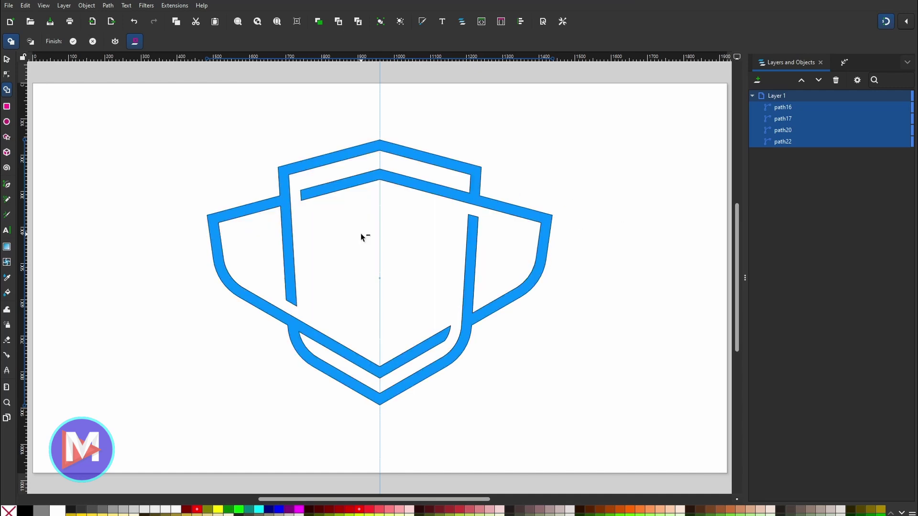
pyautogui.press('Return')
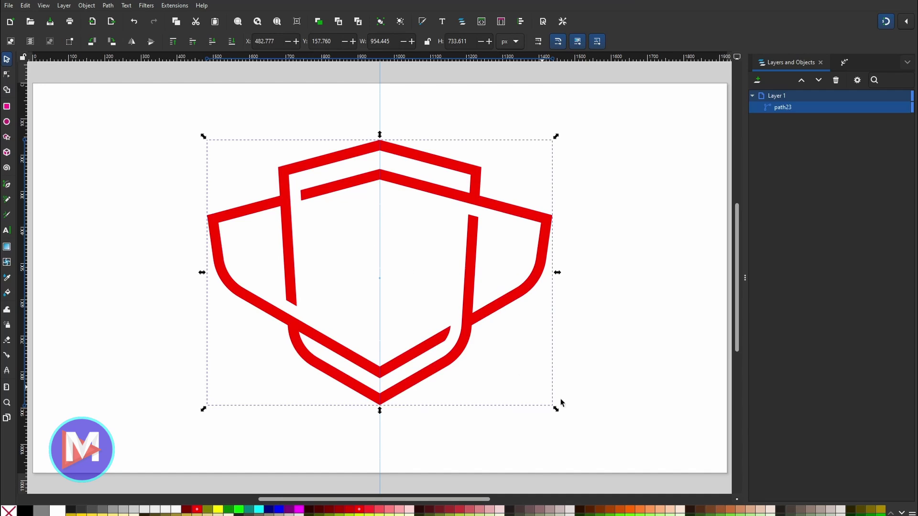